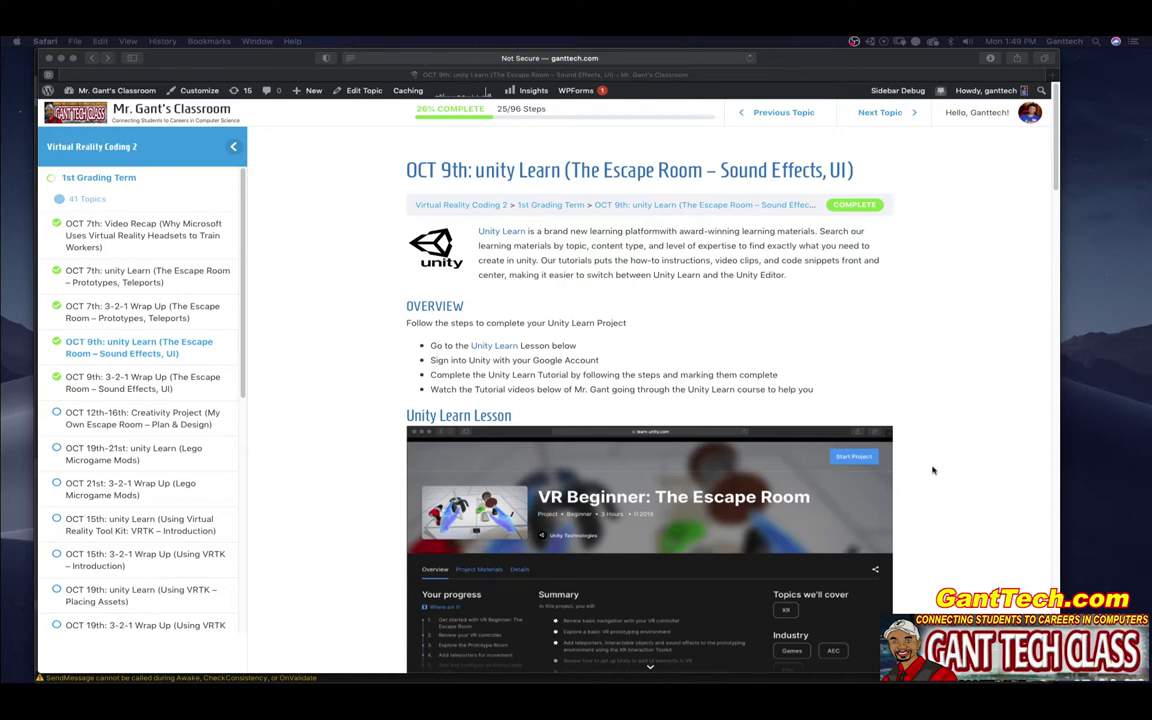
Step: Scroll the OCT 9th lesson page down to its Assignment section listing three tutorials
scroll(935, 485, down, 3)
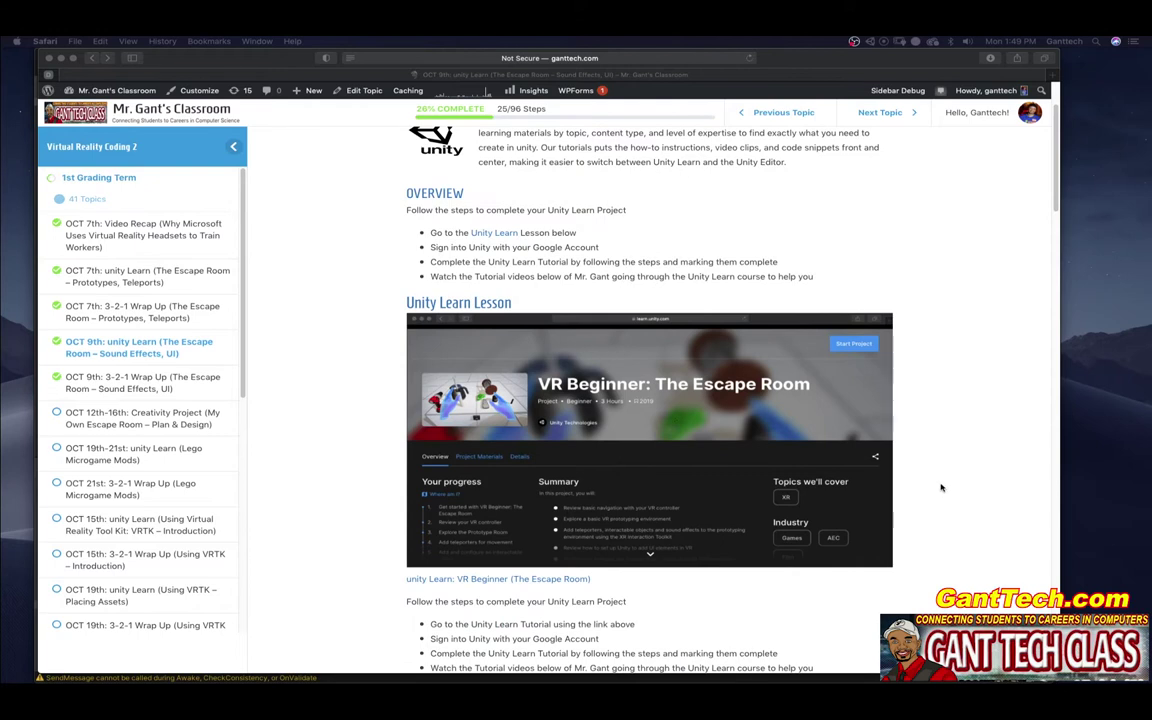
scroll(940, 487, down, 8)
scroll(938, 483, down, 4)
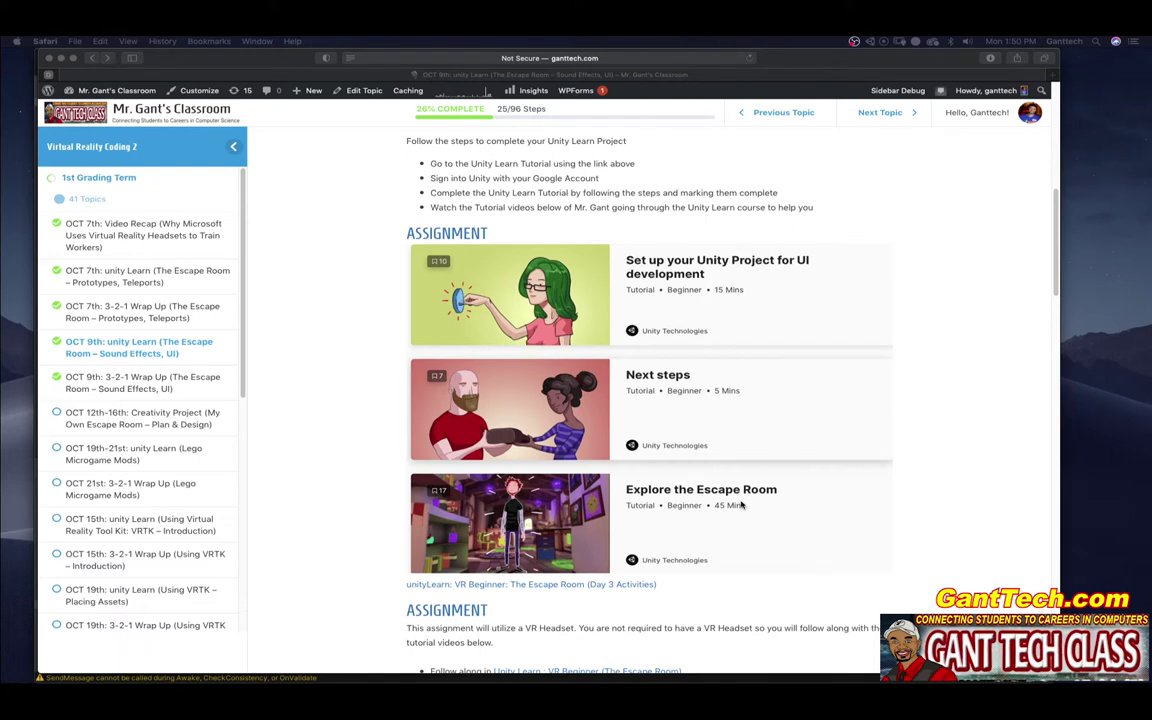
Step: Open the VR Beginner: The Escape Room project page on Unity Learn
click(741, 505)
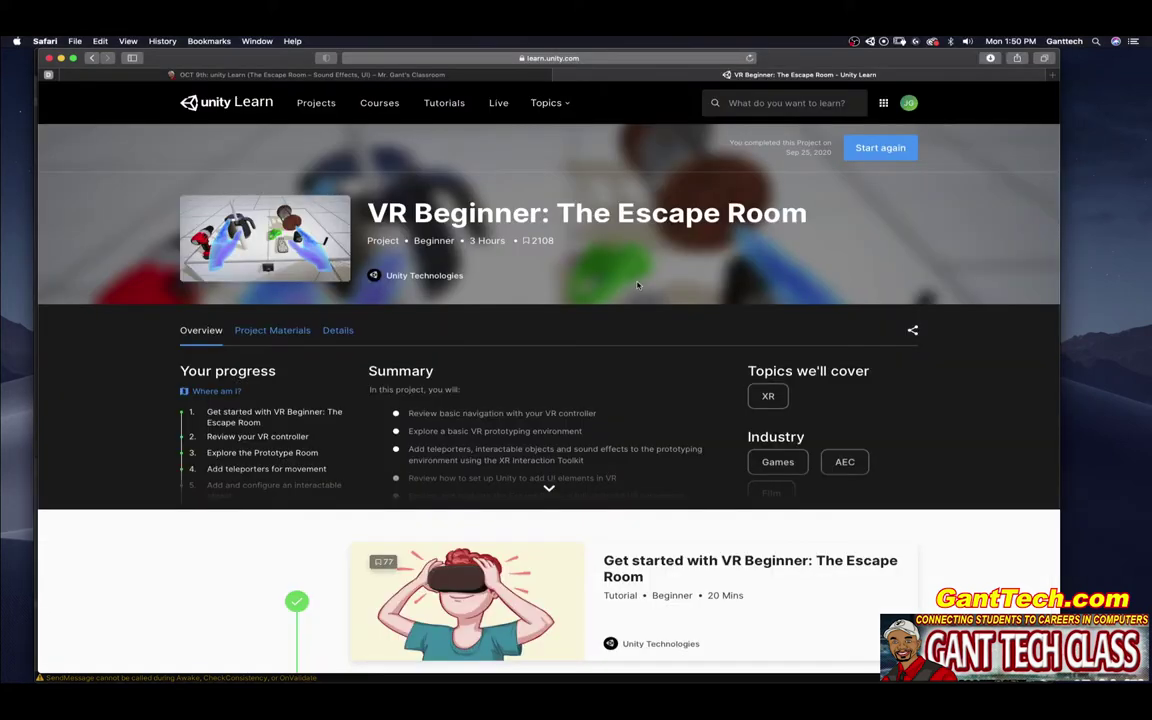
scroll(639, 288, down, 5)
scroll(639, 288, down, 10)
scroll(639, 288, down, 2)
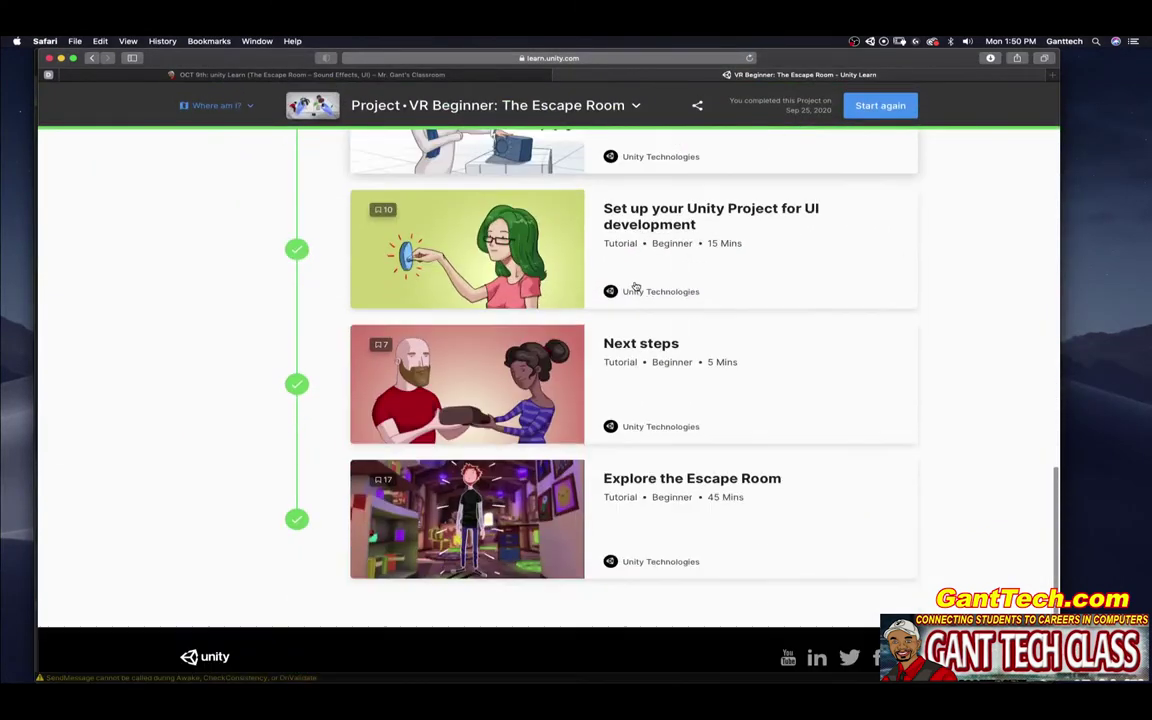
Step: Open the Next steps tutorial and read its additional interactable models section
click(628, 310)
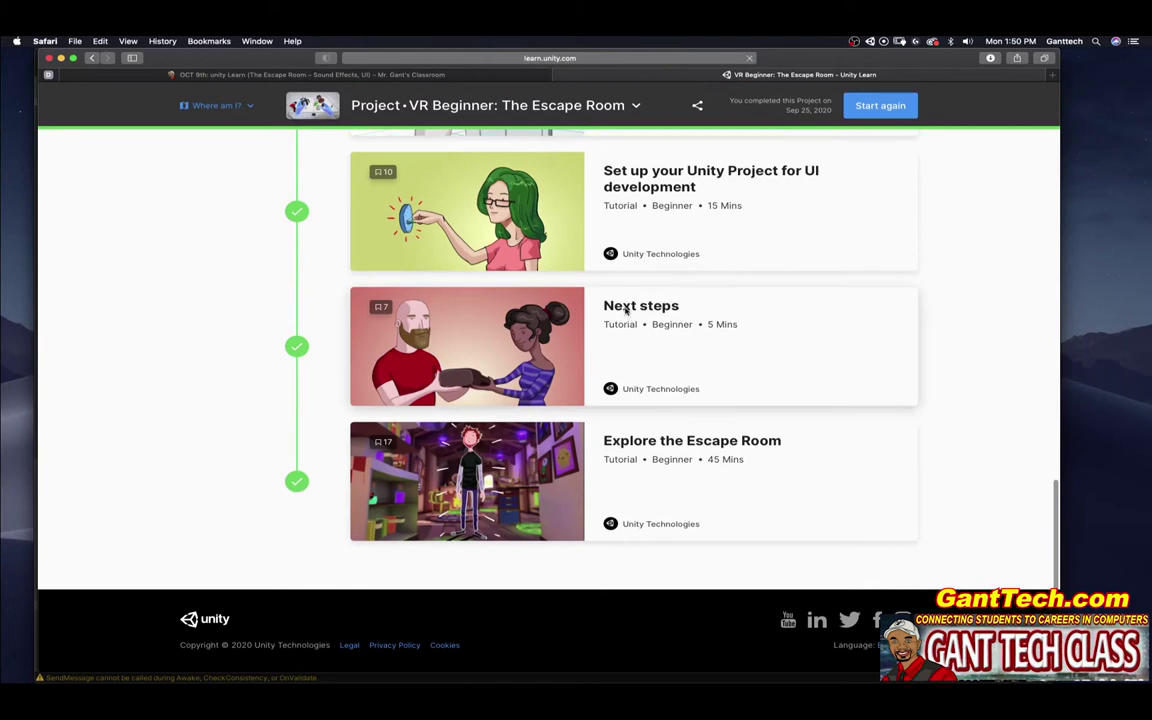
scroll(625, 305, down, 5)
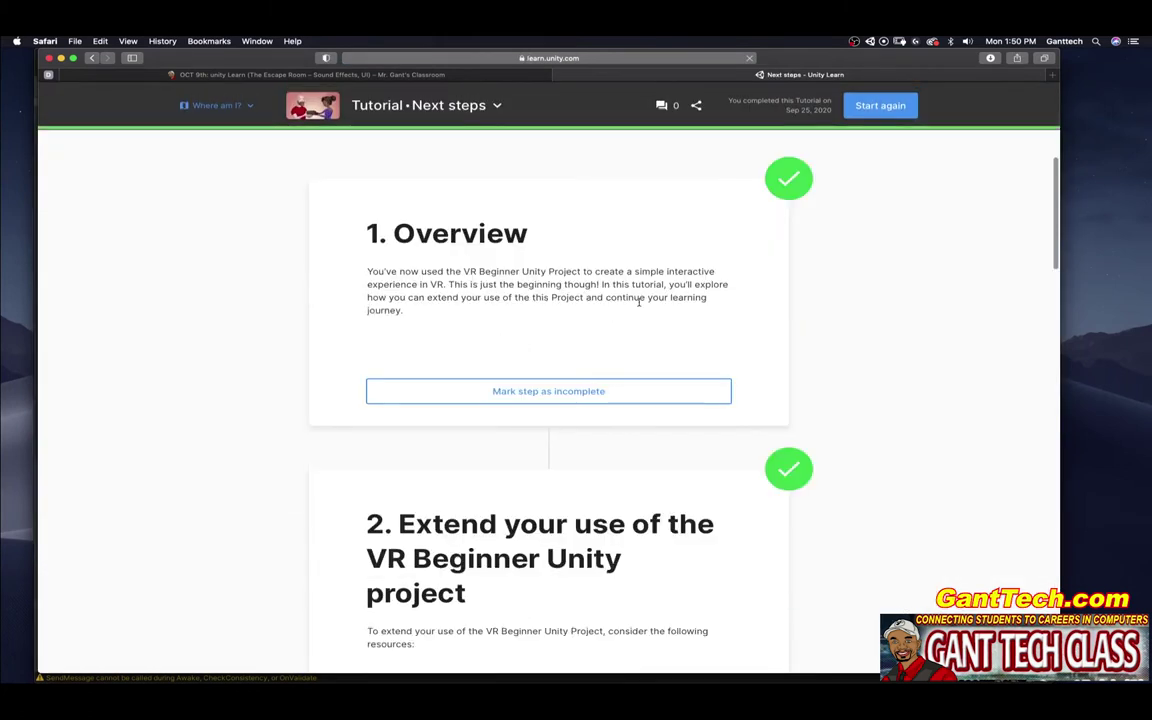
scroll(427, 302, down, 5)
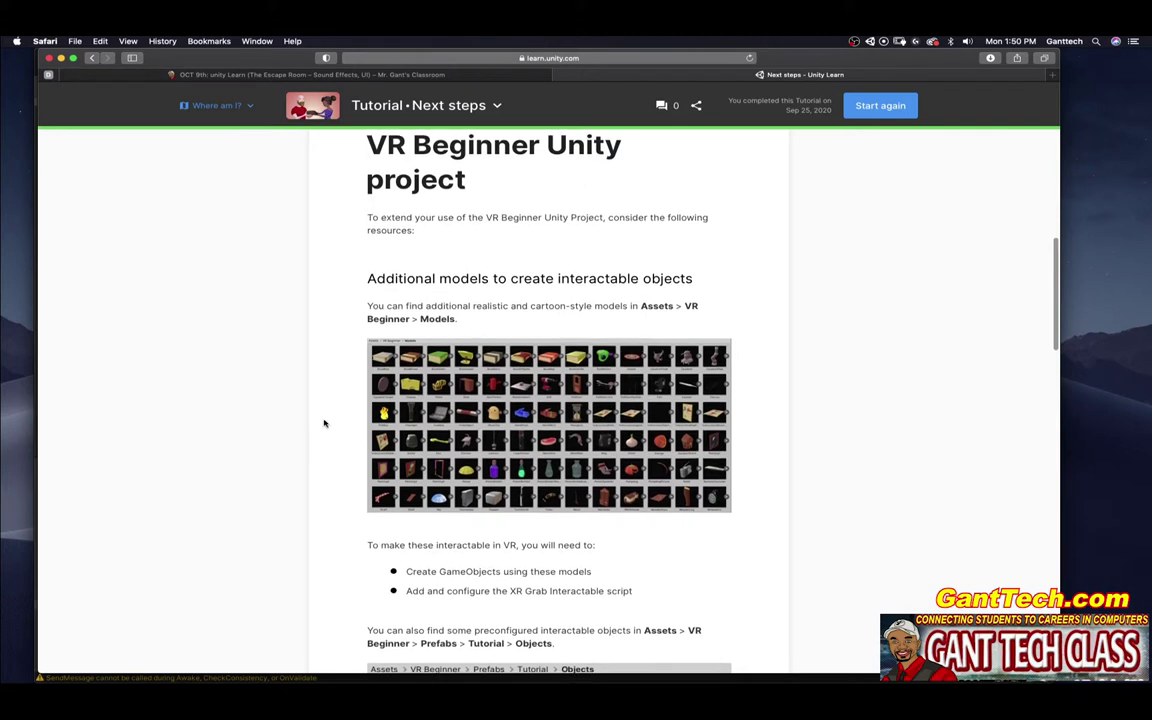
scroll(324, 423, down, 2)
scroll(324, 423, down, 3)
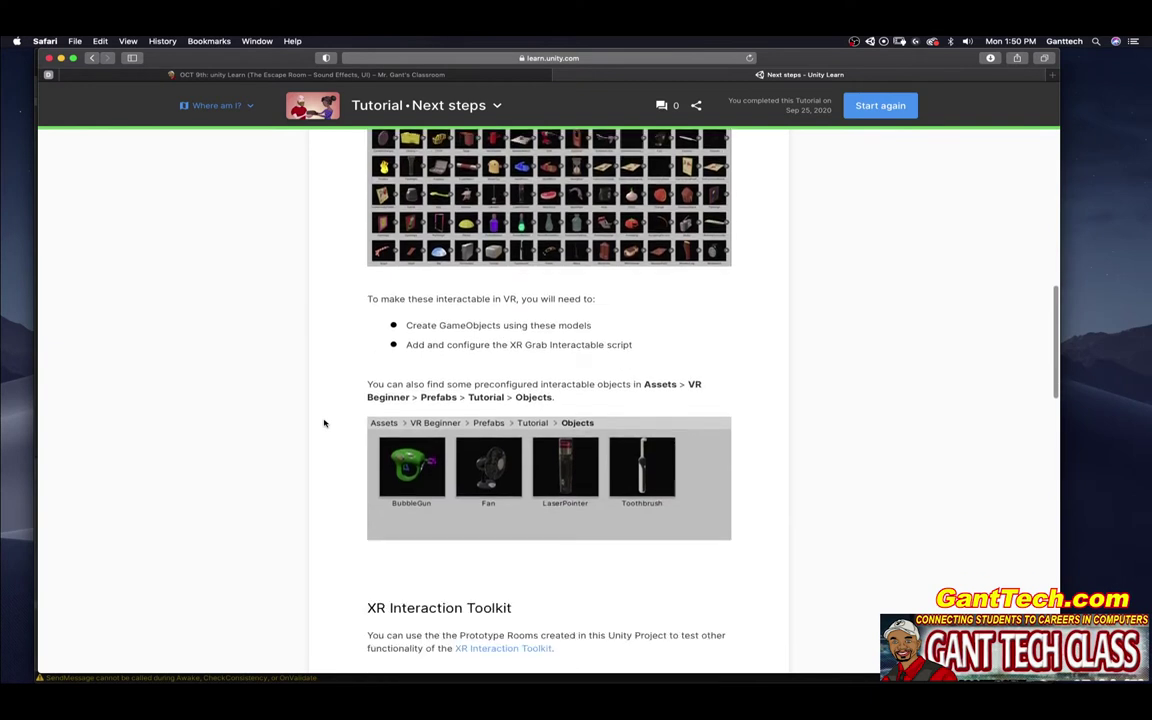
scroll(321, 419, down, 6)
scroll(561, 160, up, 7)
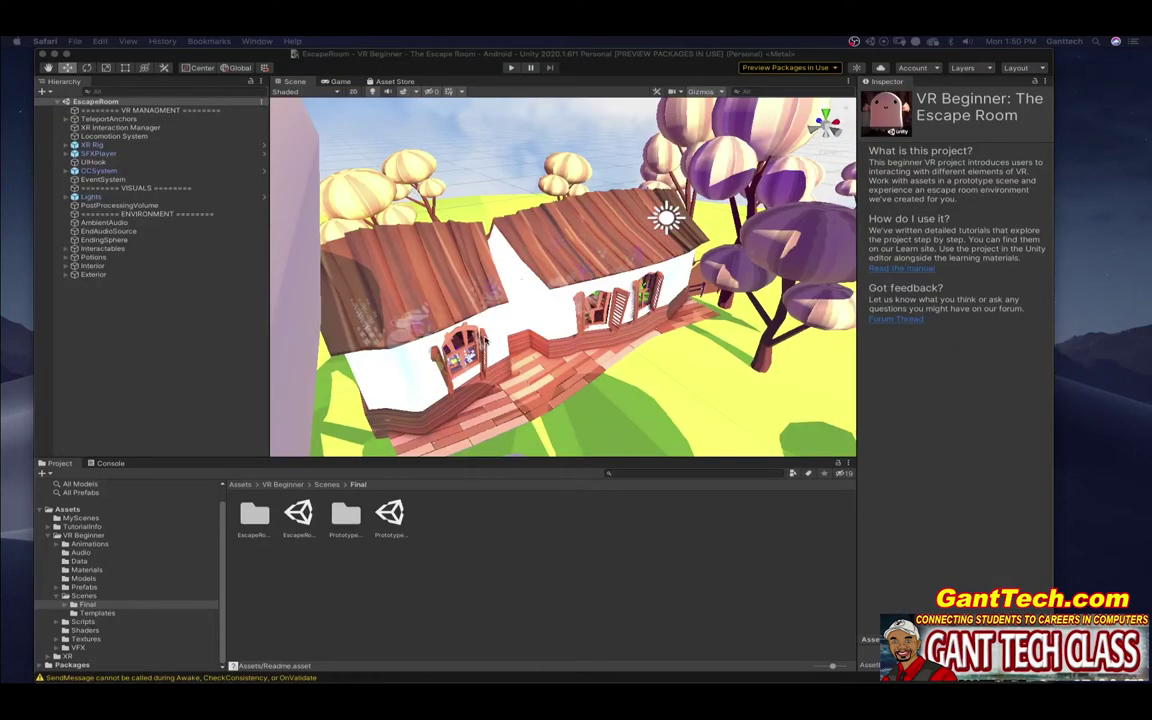
Step: Fly into the Escape Room house in the Scene view and look around
scroll(485, 339, up, 3)
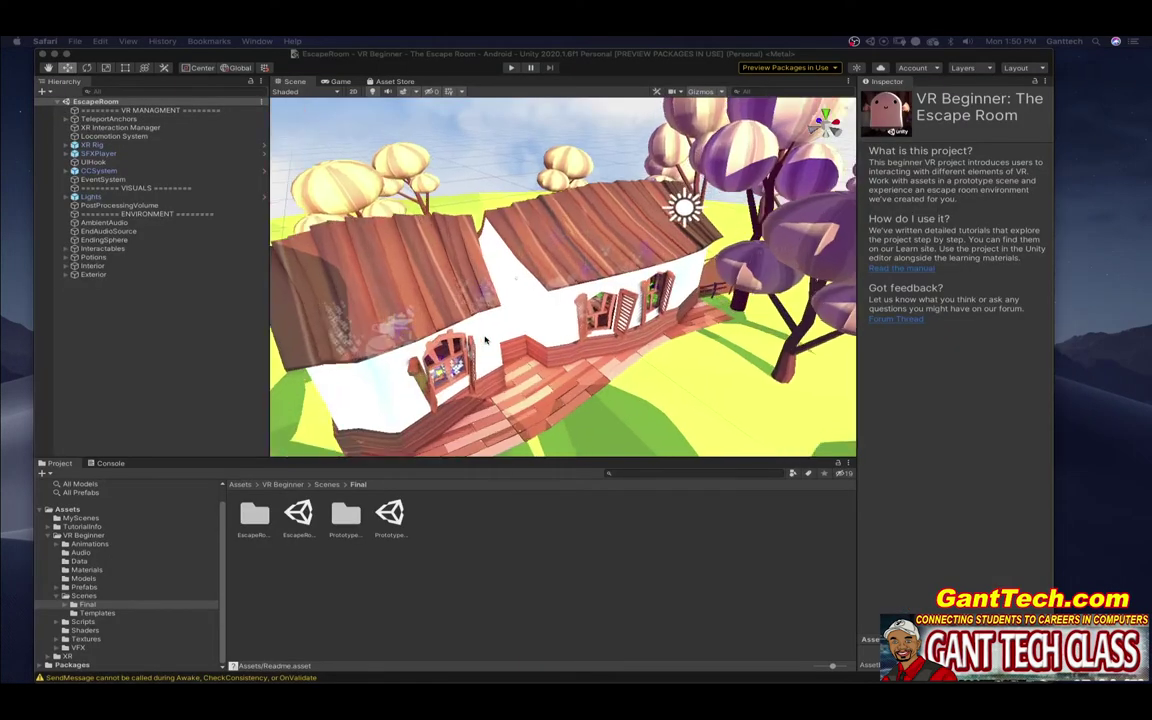
scroll(495, 338, up, 3)
scroll(505, 337, up, 4)
mouse_move(507, 338)
right_down()
mouse_move(541, 333)
mouse_move(499, 297)
mouse_move(811, 327)
mouse_move(620, 330)
right_up()
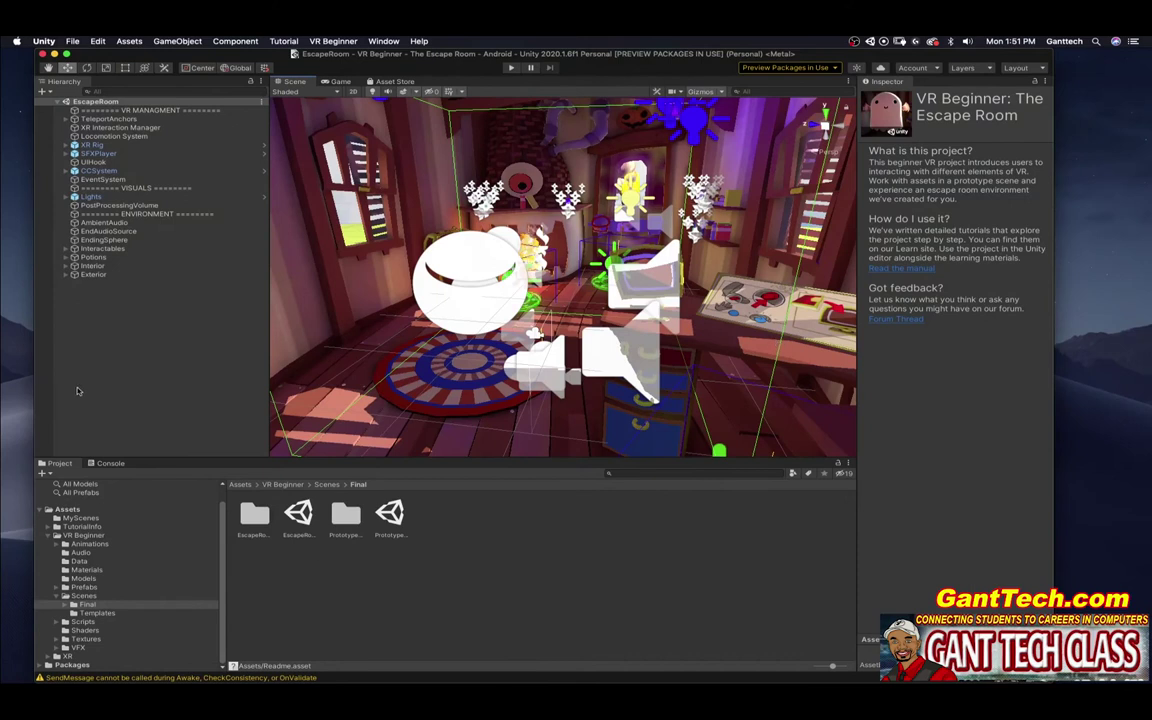
Step: Open the idea generation grid PDF from the Creativity Project lesson page
click(13, 100)
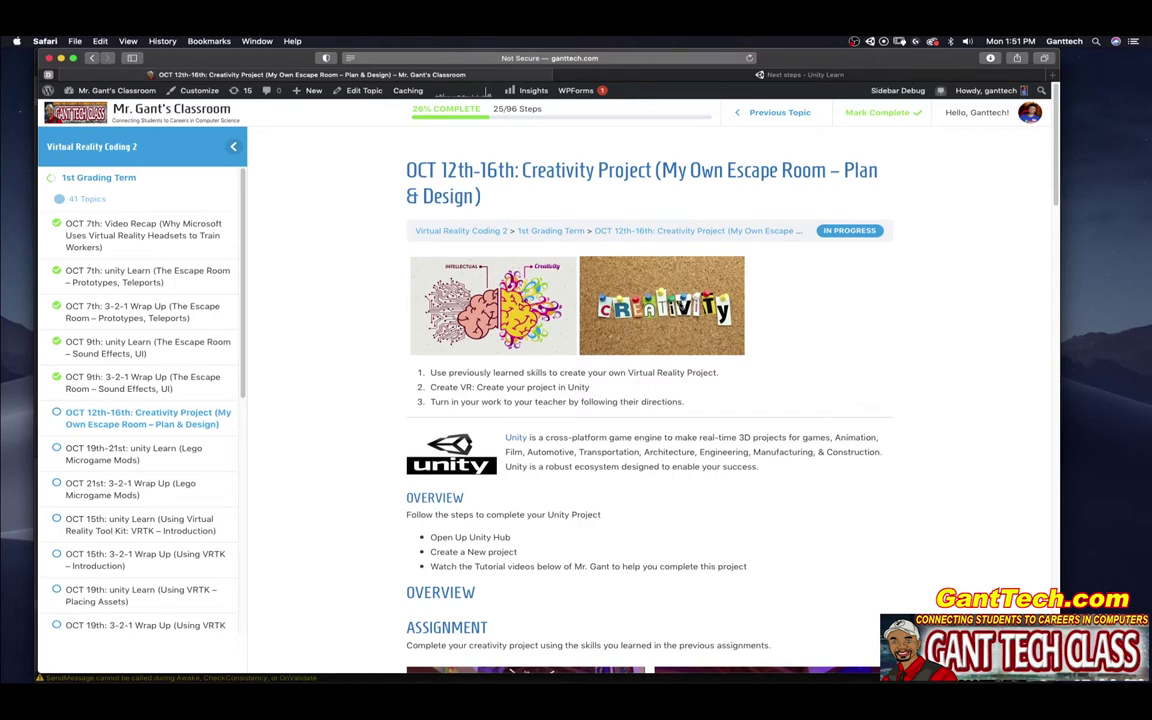
scroll(760, 338, down, 5)
click(868, 378)
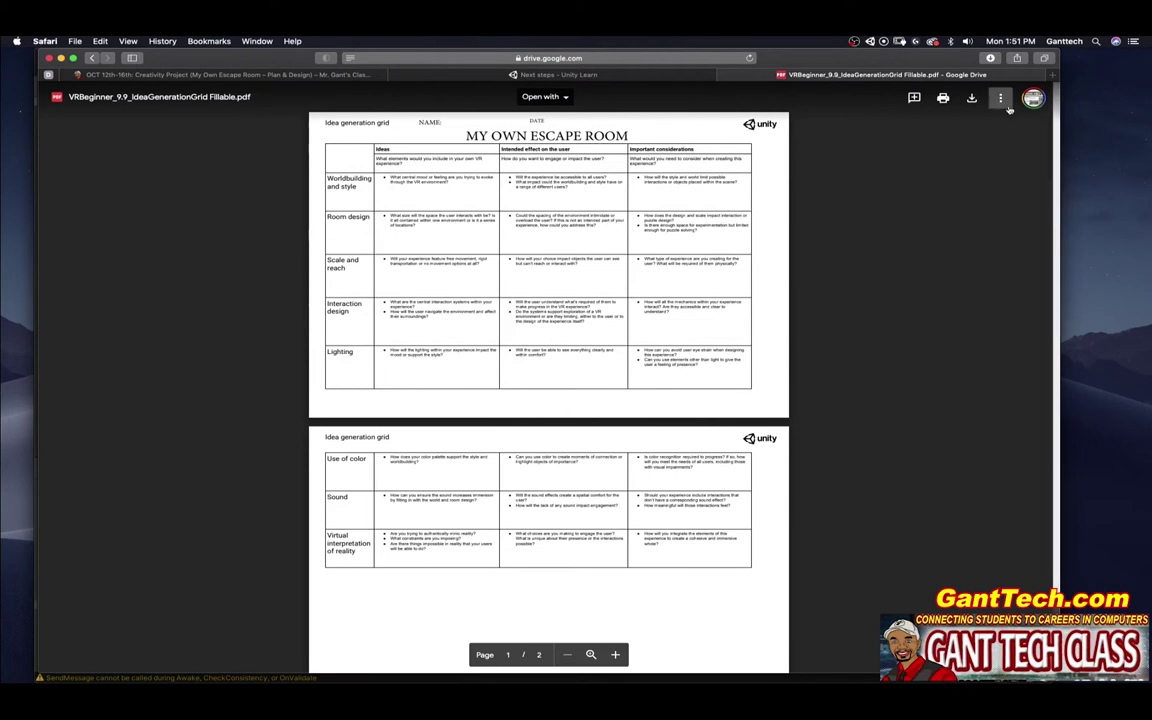
Step: Open the grid in Acrobat, enter the student name, and pick 12 Oct 2020 as the date
click(1000, 97)
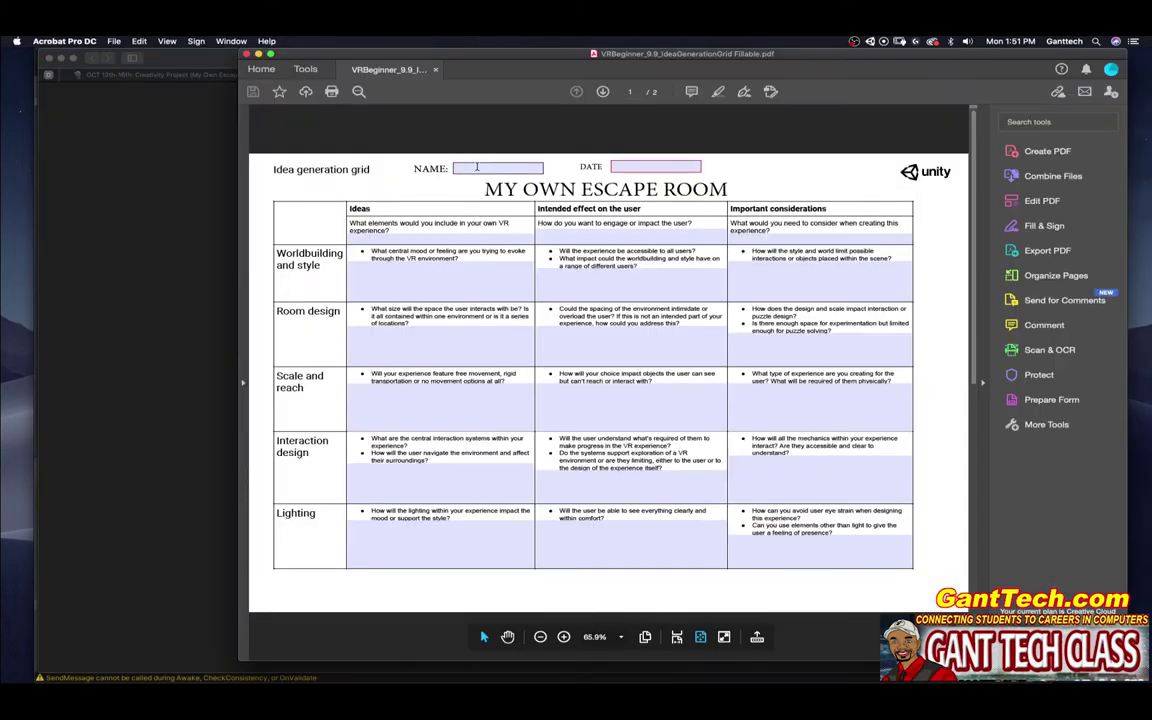
click(476, 168)
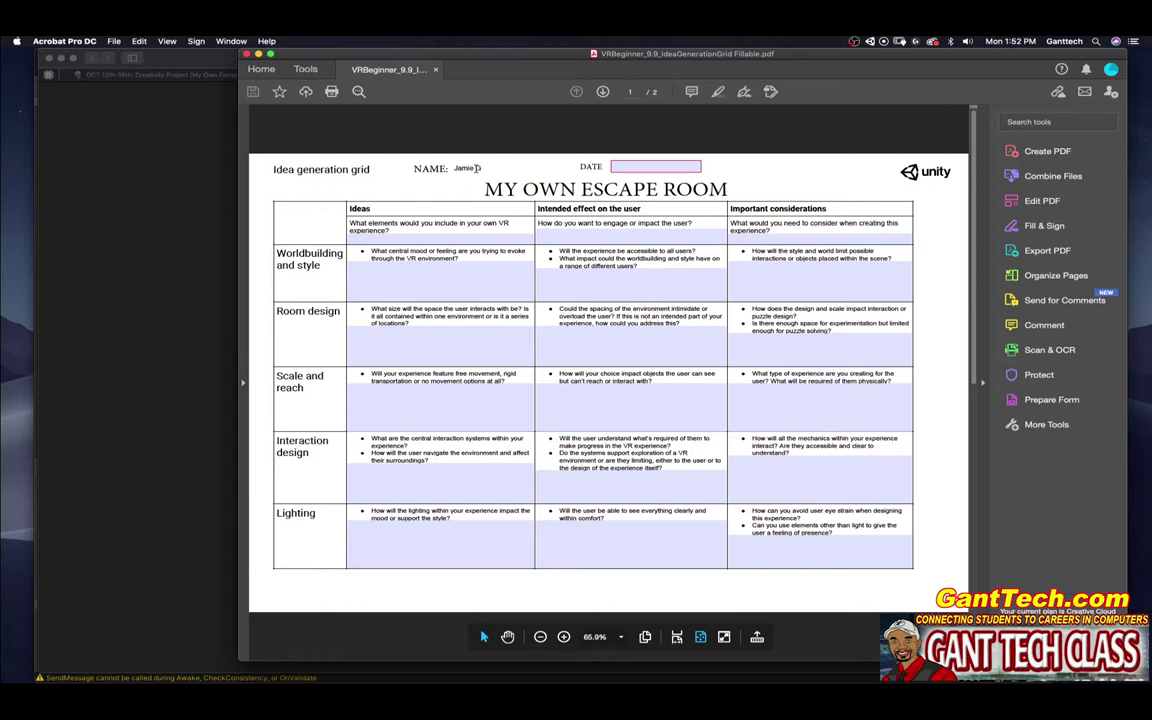
click(655, 167)
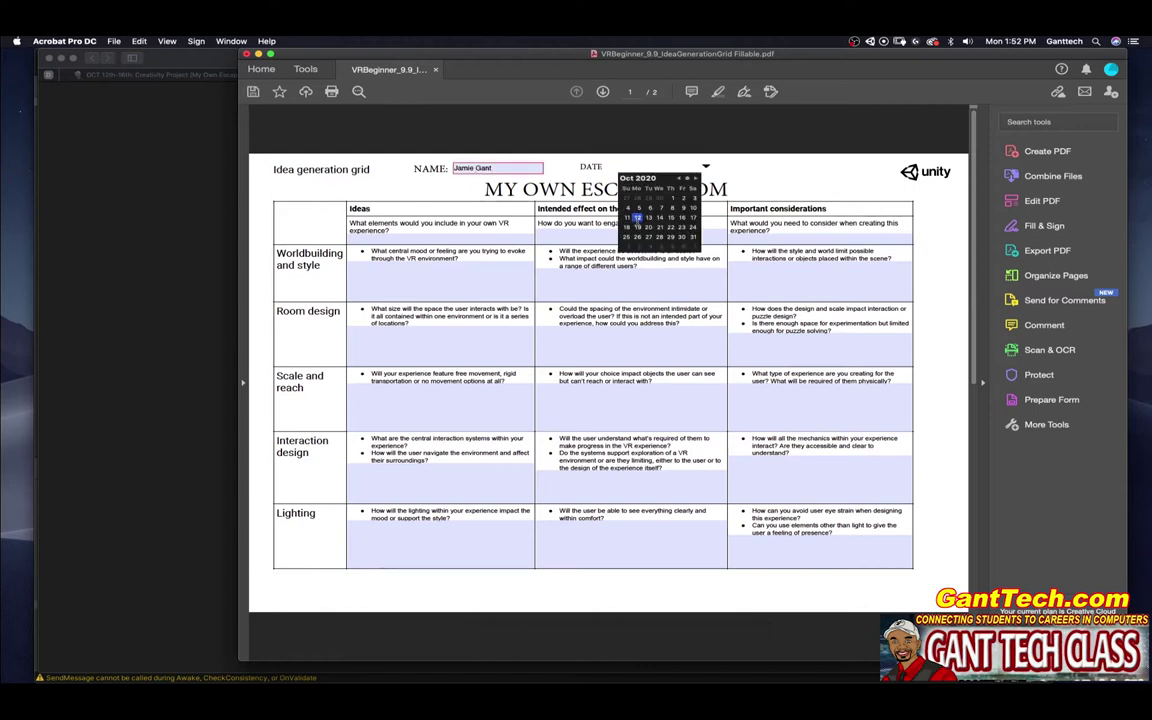
click(576, 197)
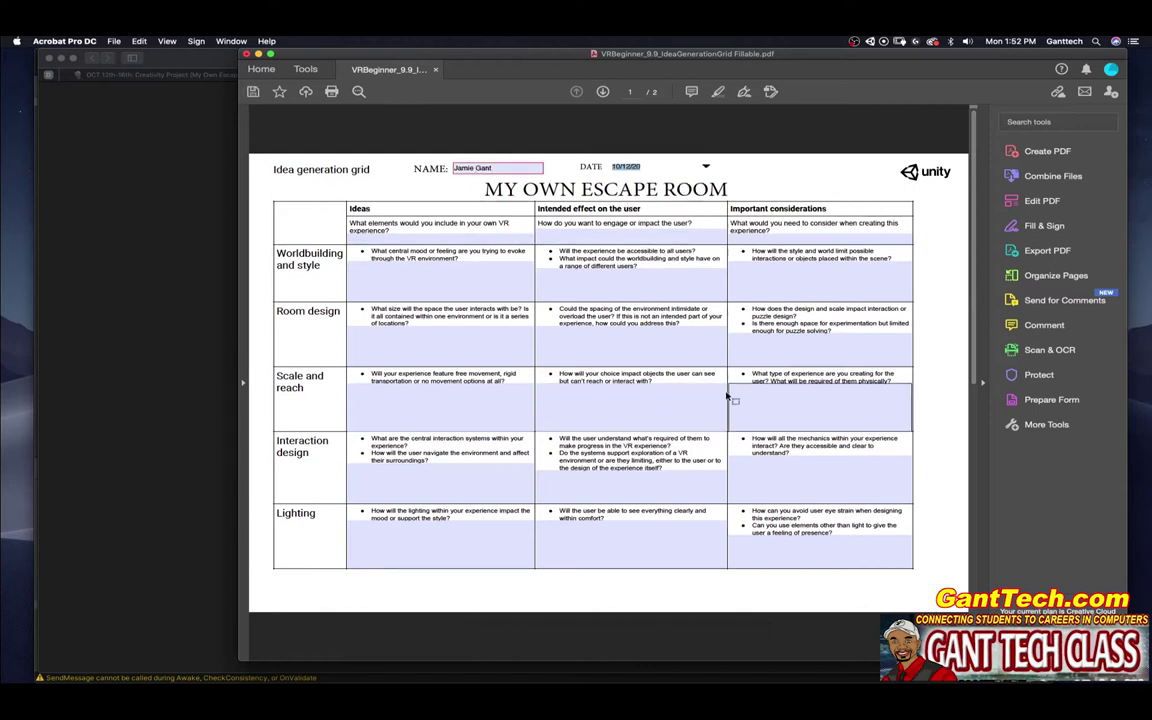
Step: Commit the chosen date, then return to the Unity Learn Next steps page
click(636, 364)
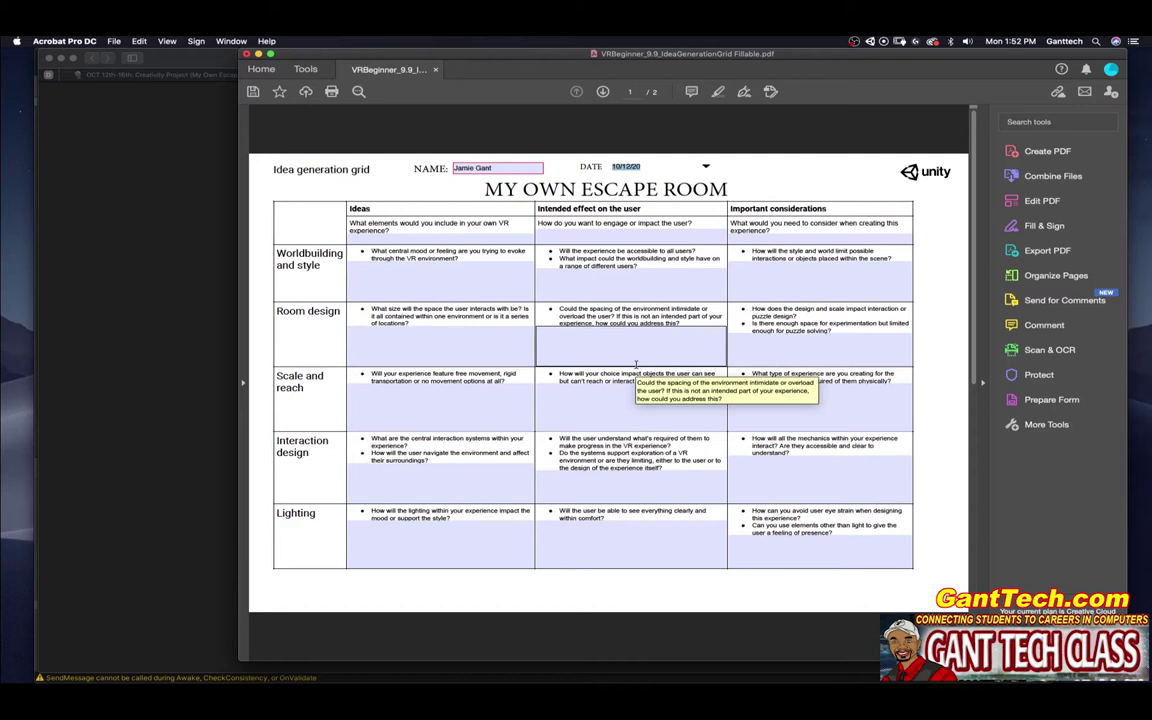
click(355, 224)
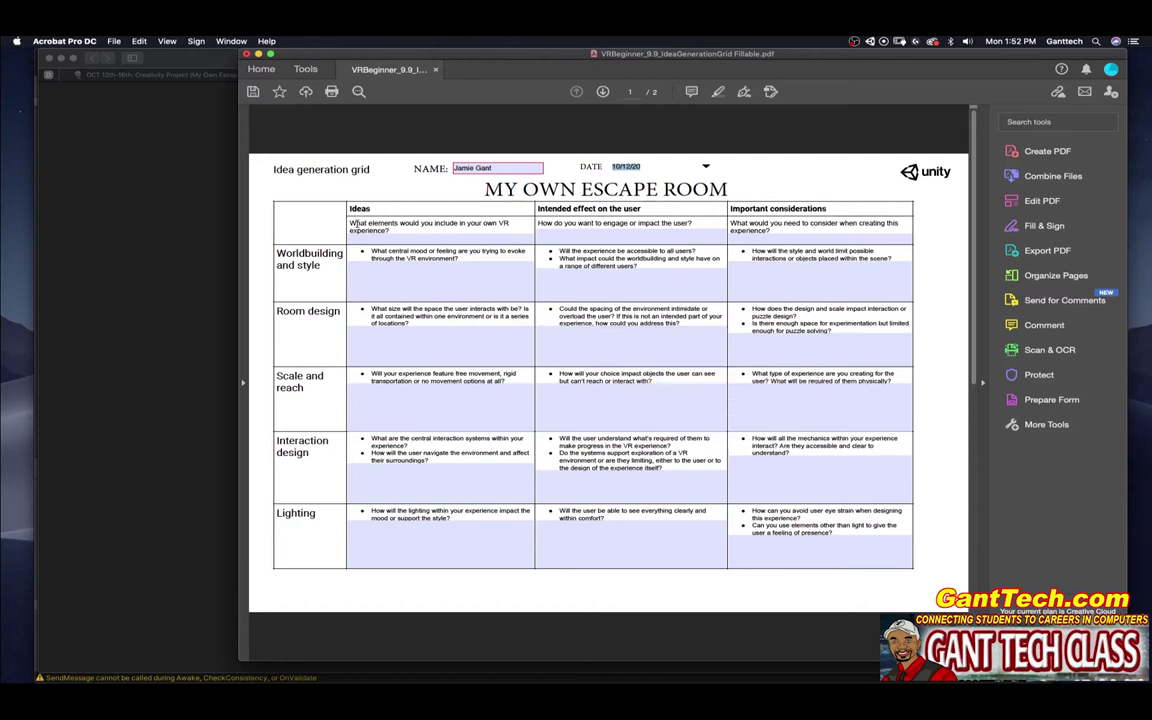
click(374, 240)
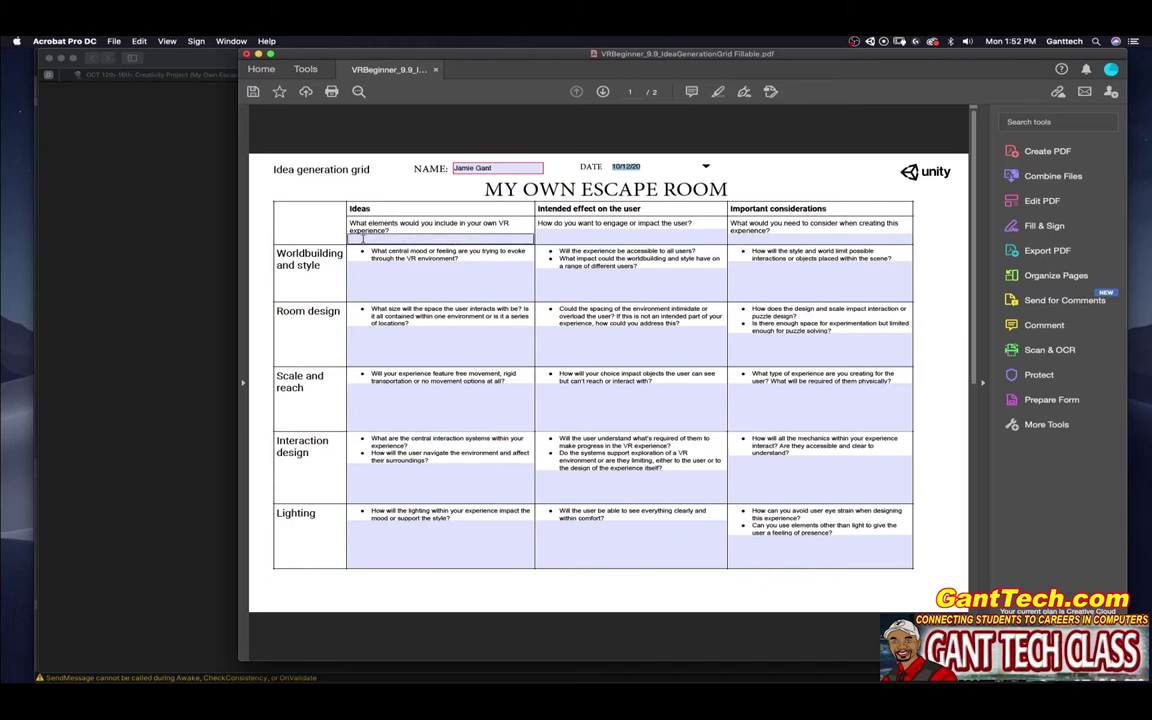
click(356, 238)
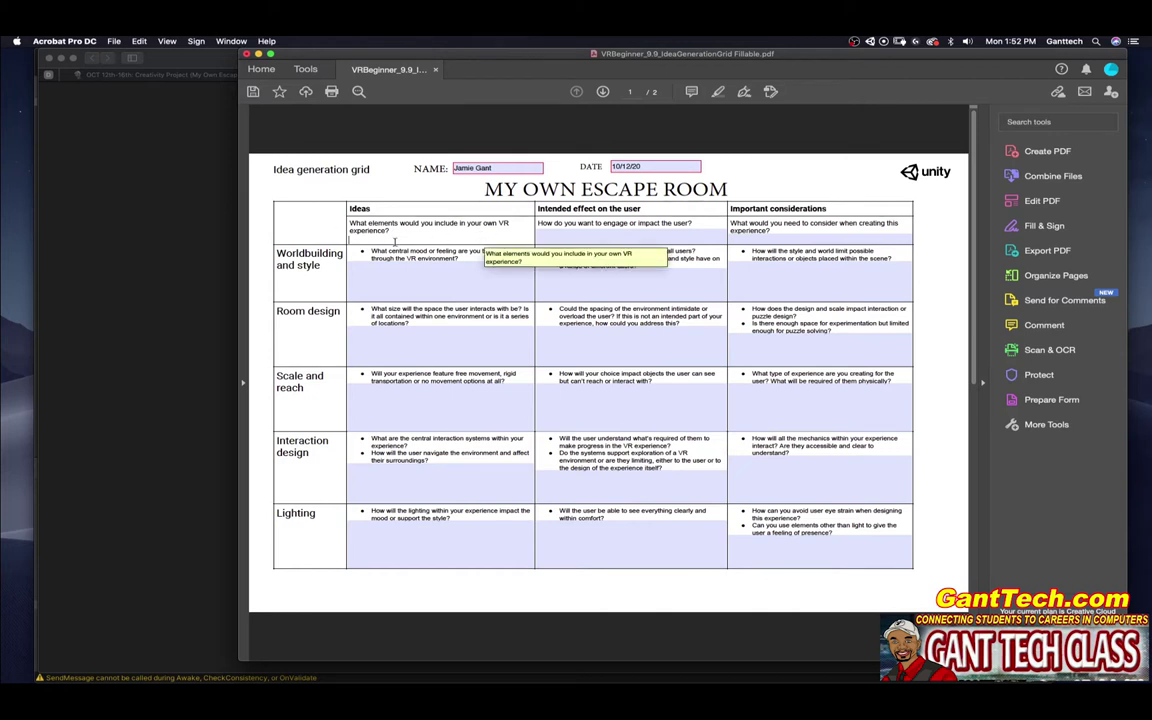
mouse_move(6, 154)
click(6, 140)
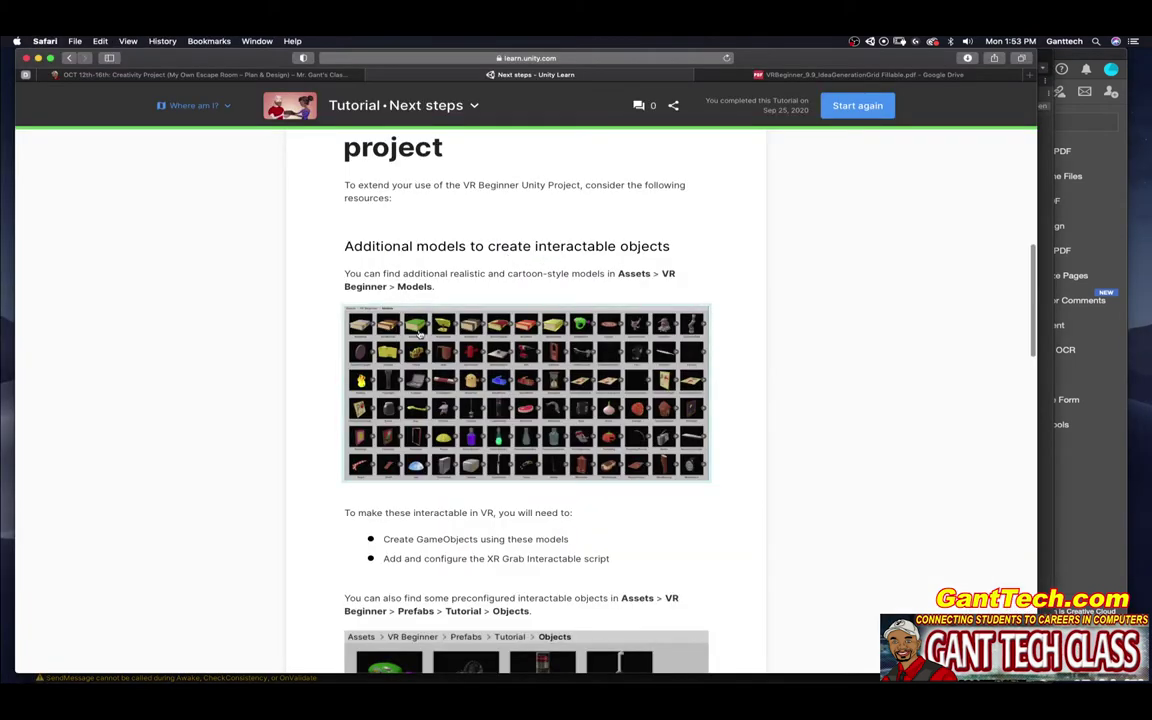
Step: Bring the Acrobat window with the filled-in grid back to the front for editing
click(1050, 190)
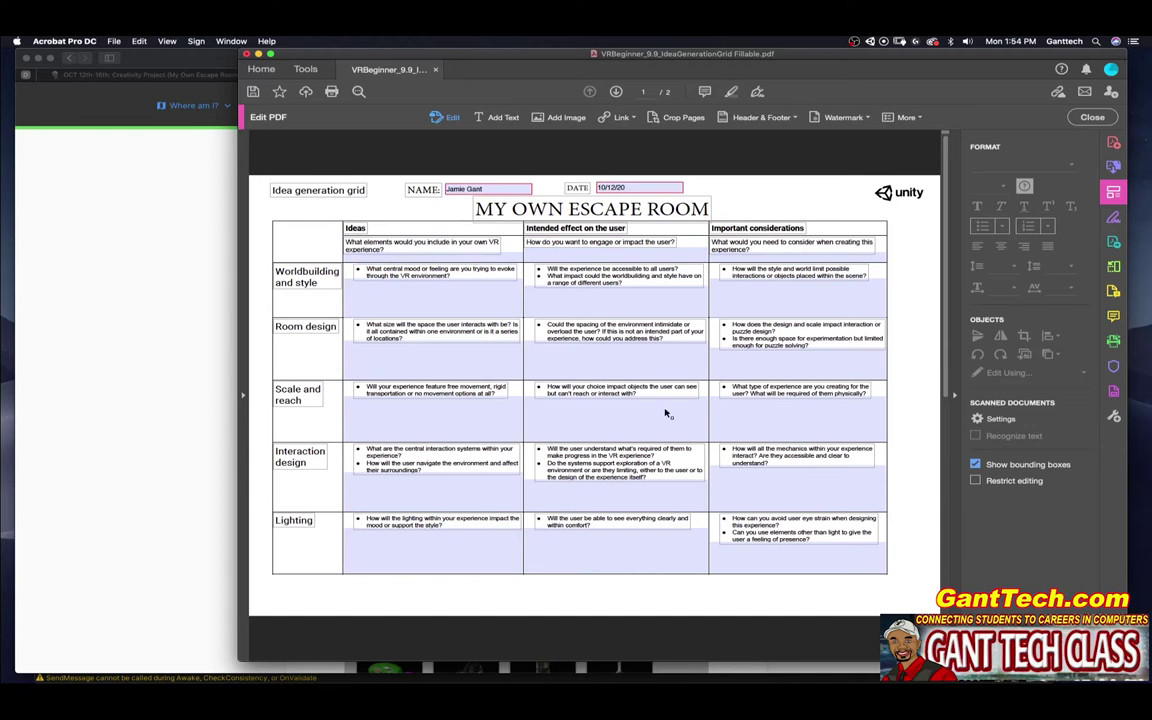
Step: Review pages 1 and 2 of the filled grid, then bring the Creativity Project page forward
scroll(658, 399, down, 1)
scroll(658, 399, up, 1)
scroll(287, 485, down, 3)
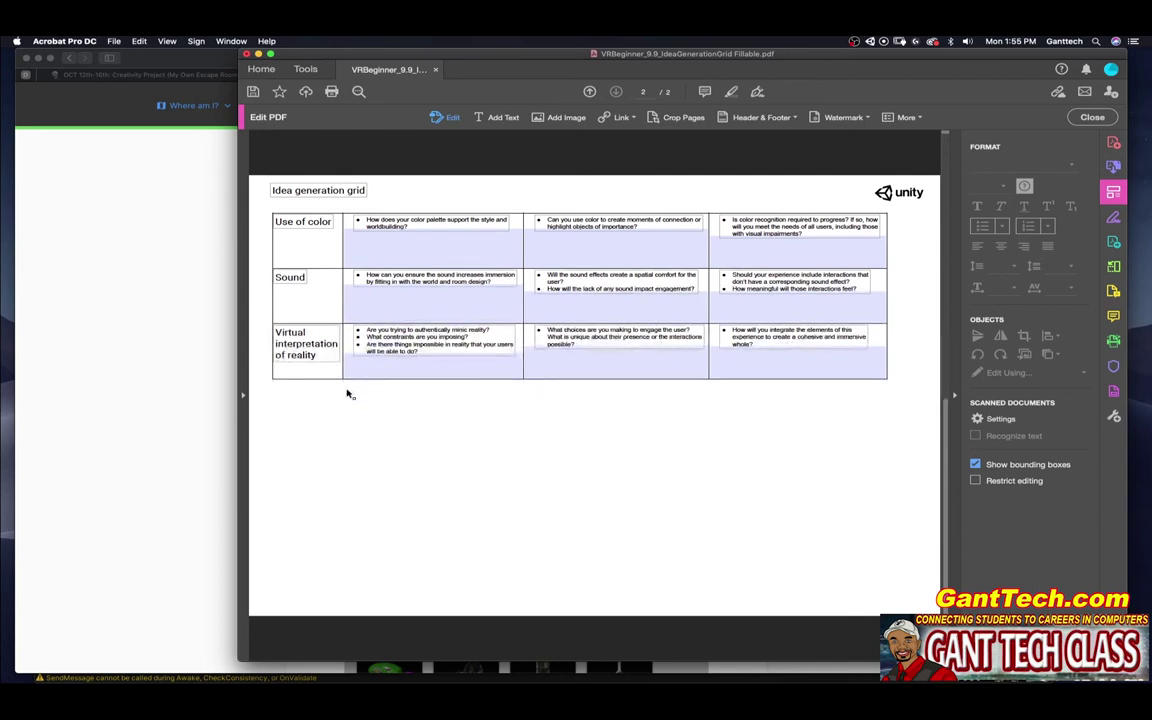
scroll(347, 393, up, 3)
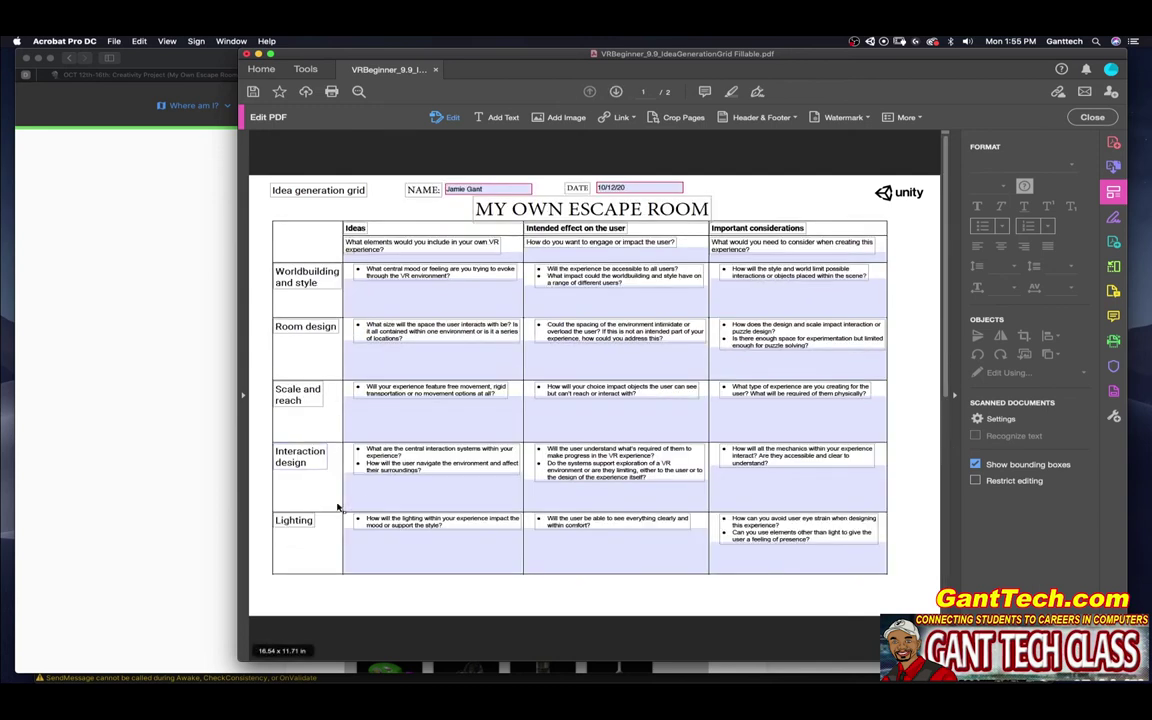
scroll(340, 470, down, 3)
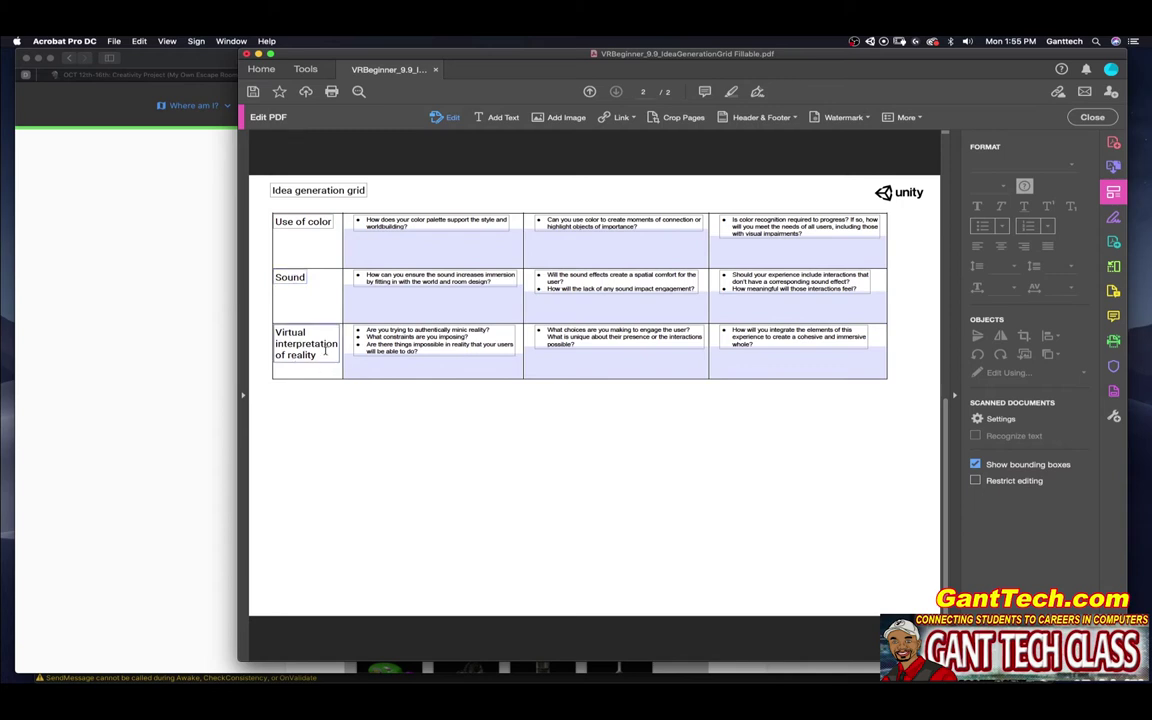
scroll(385, 320, up, 3)
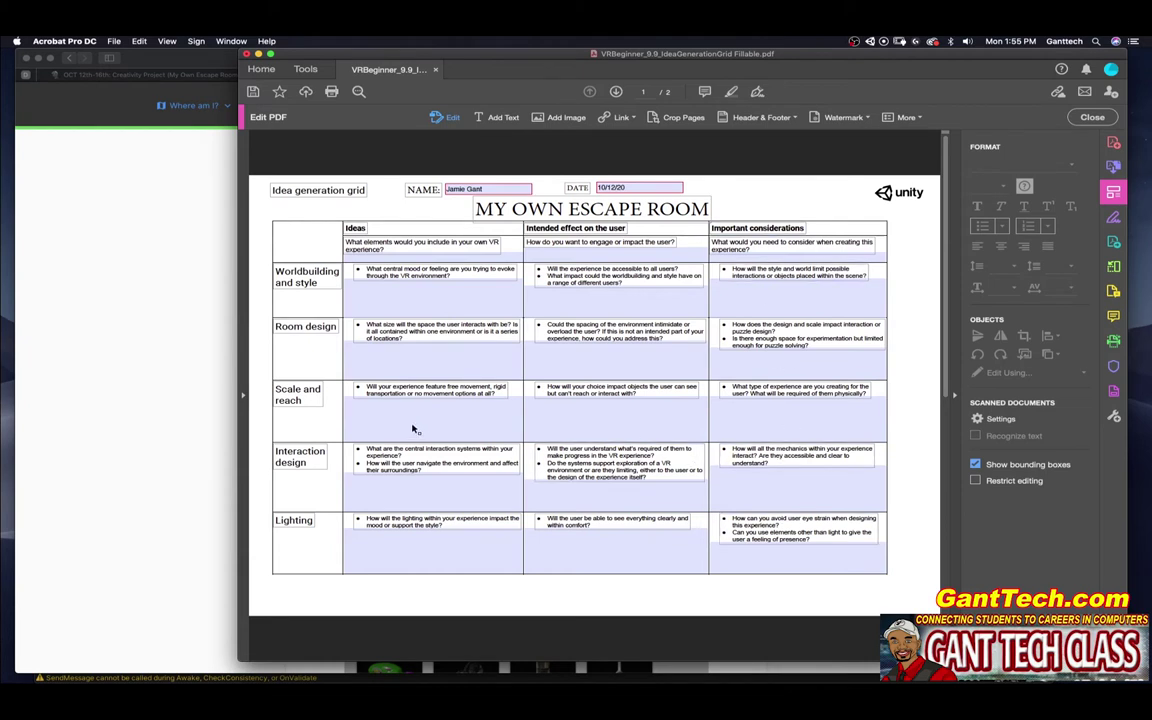
click(175, 332)
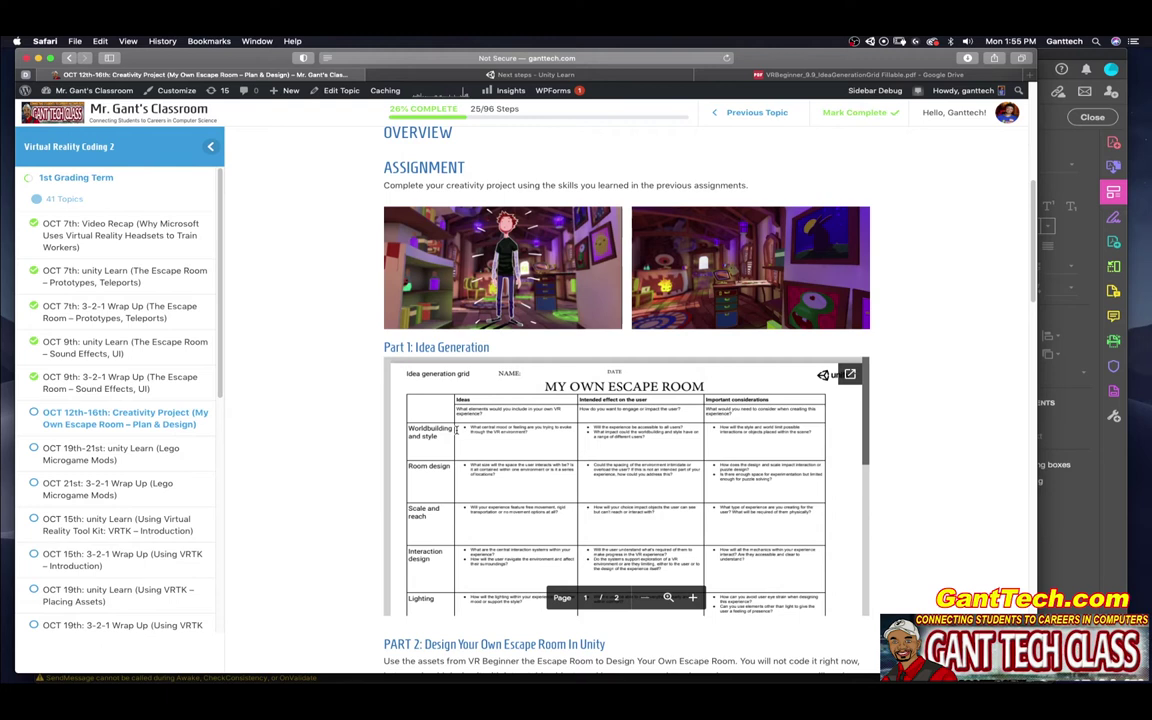
Step: Read down to the Part 2 Unity design instructions, then switch to Unity with Cmd+Tab
scroll(436, 445, down, 2)
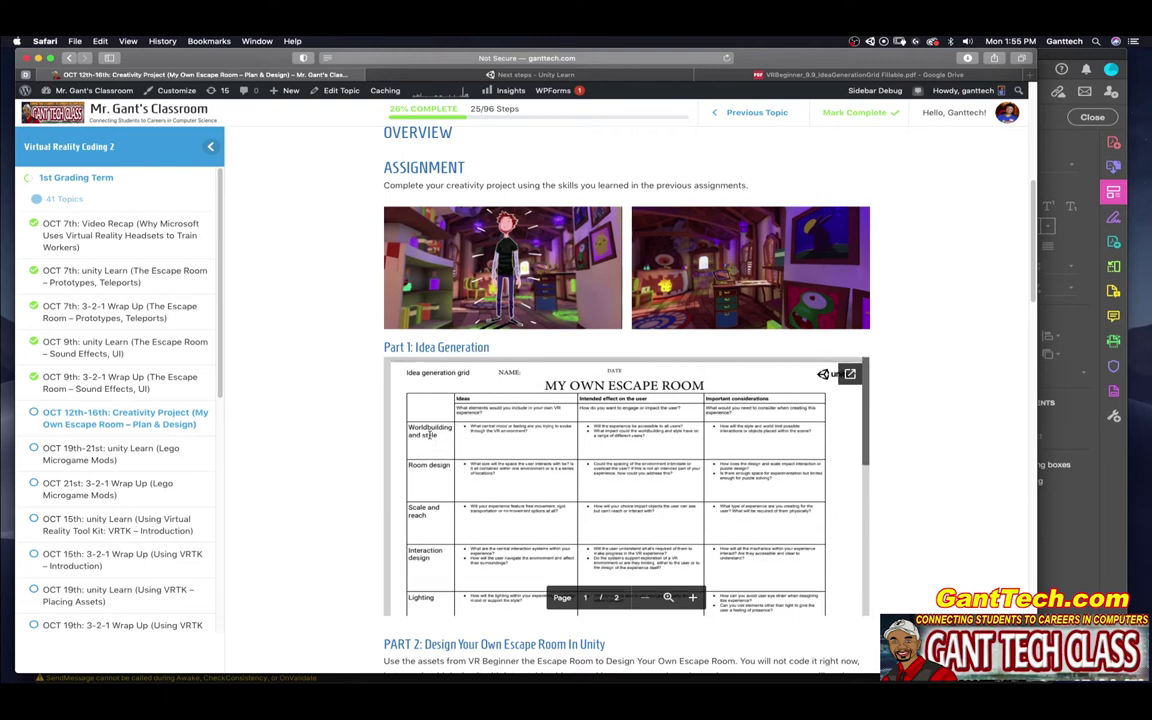
scroll(342, 441, down, 1)
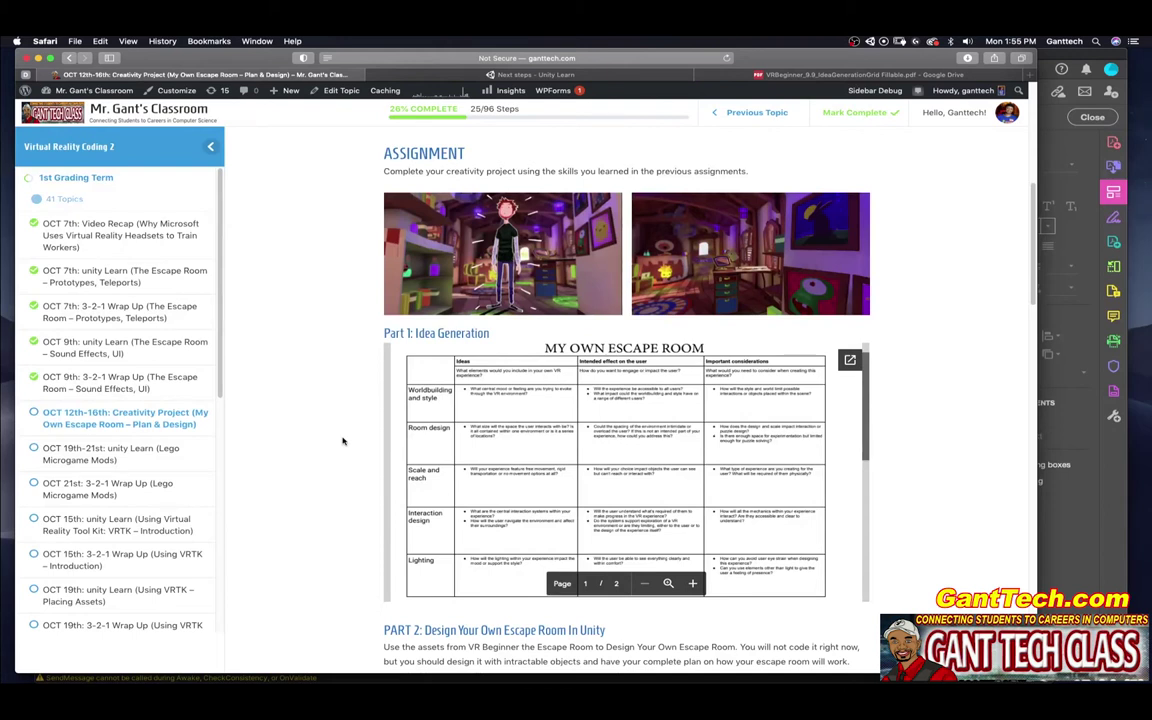
scroll(320, 400, down, 5)
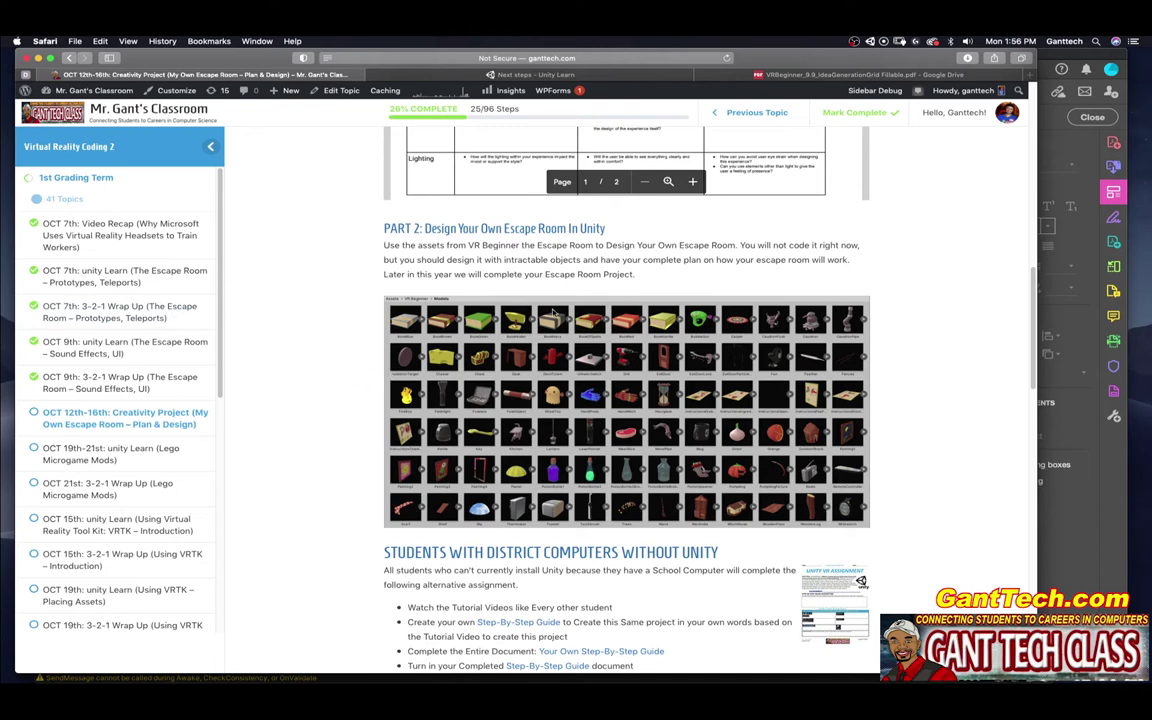
key(super+Tab)
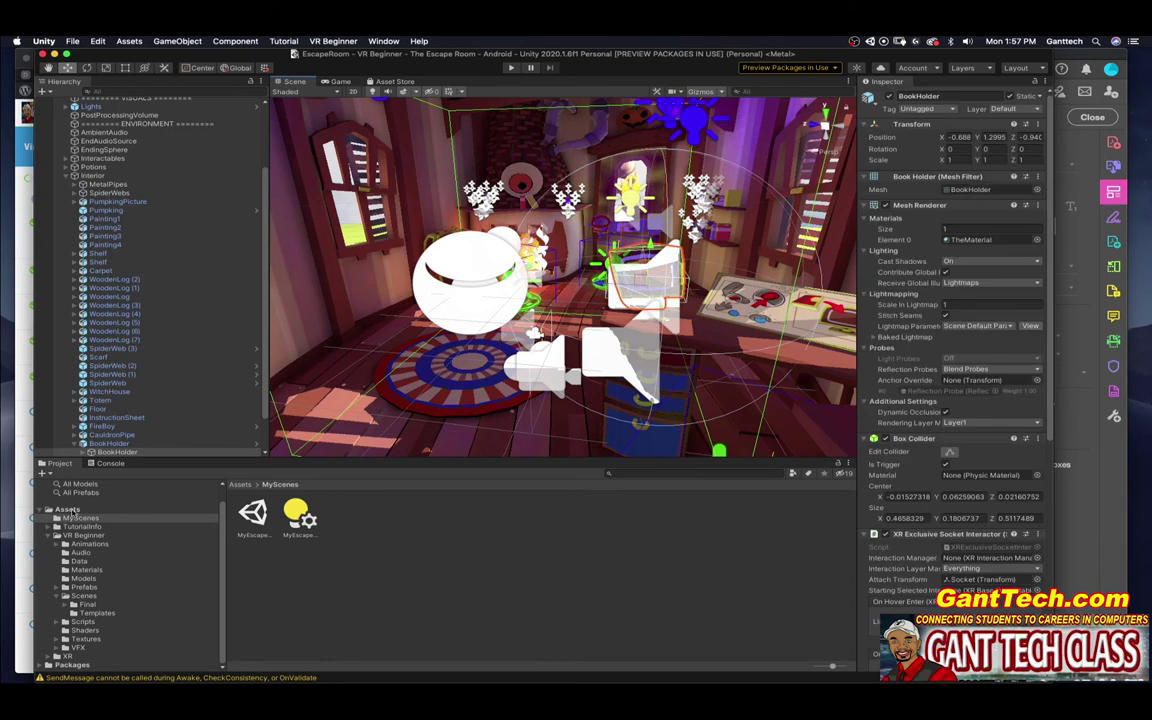
Step: Navigate to the Assets > VR Beginner > Scenes folder in the Project window
click(68, 510)
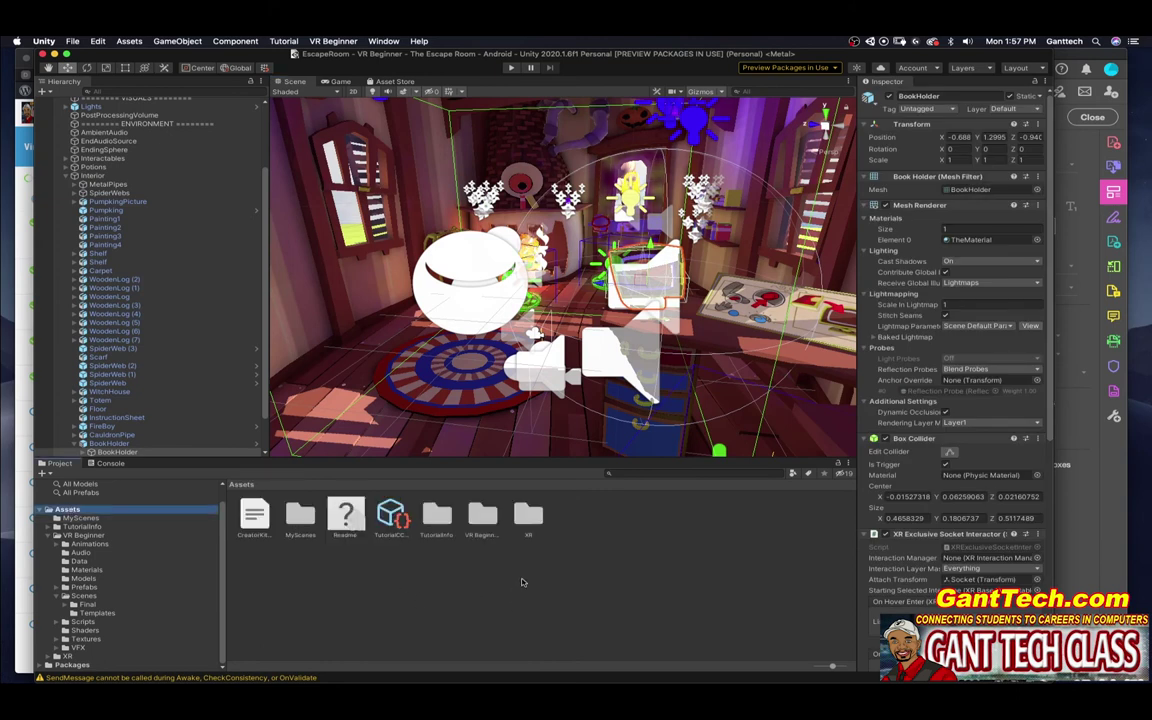
double_click(482, 515)
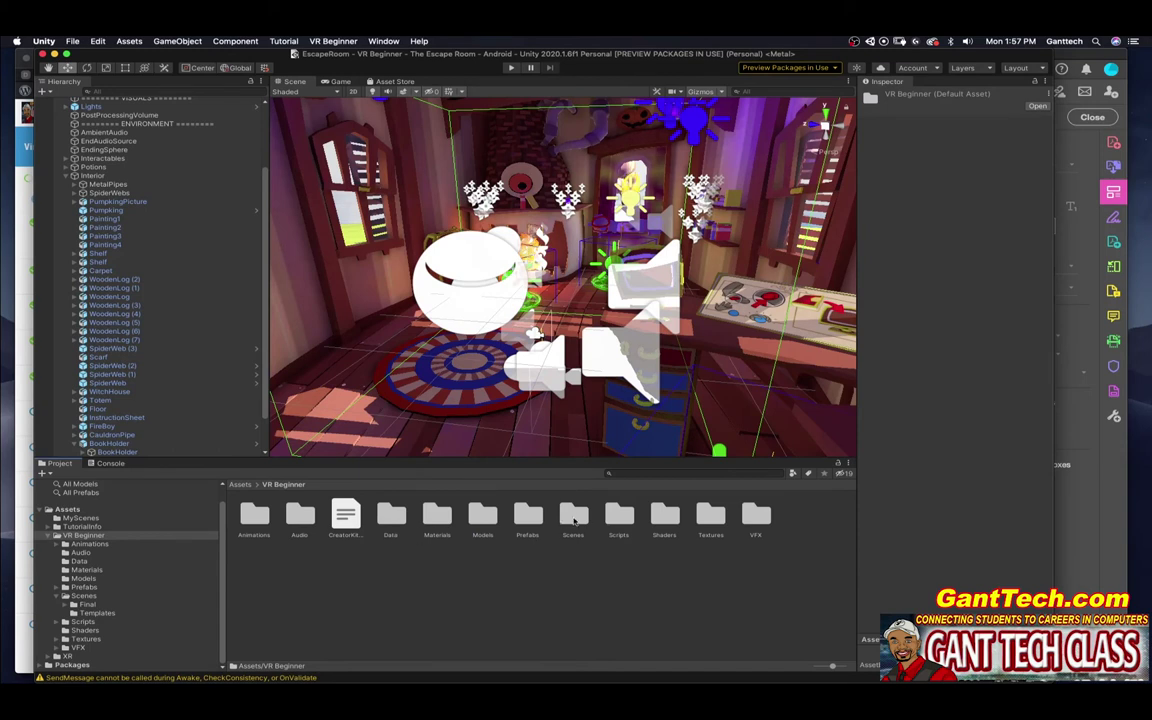
double_click(574, 516)
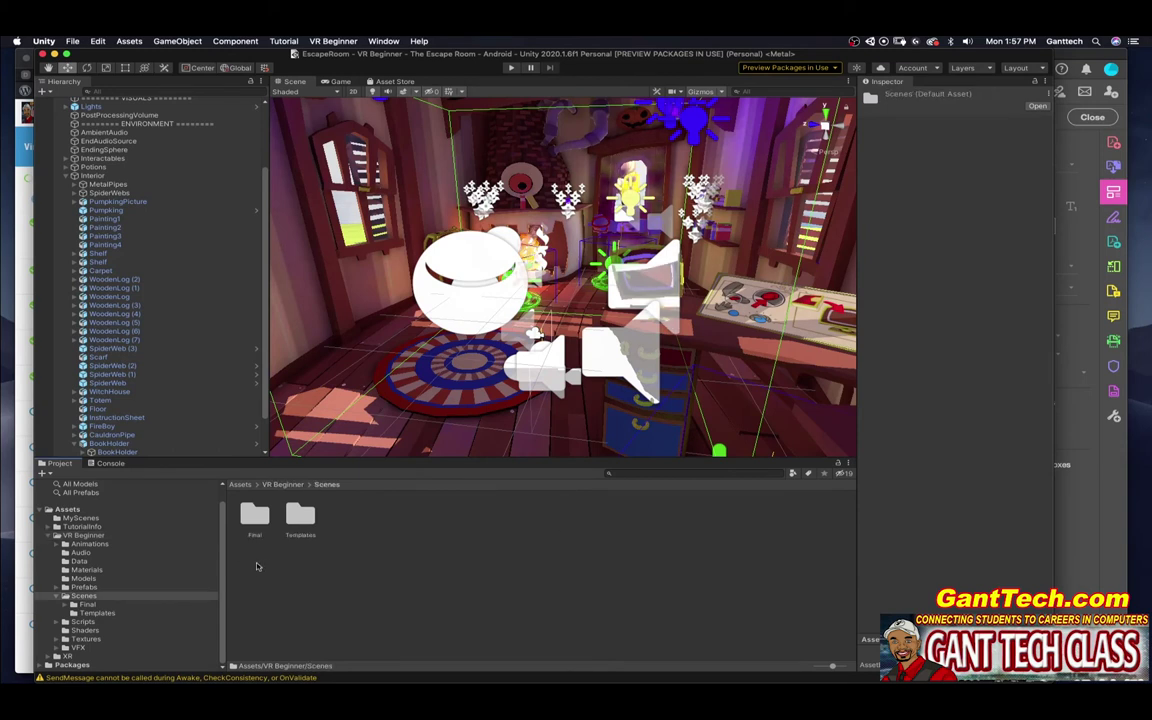
click(300, 518)
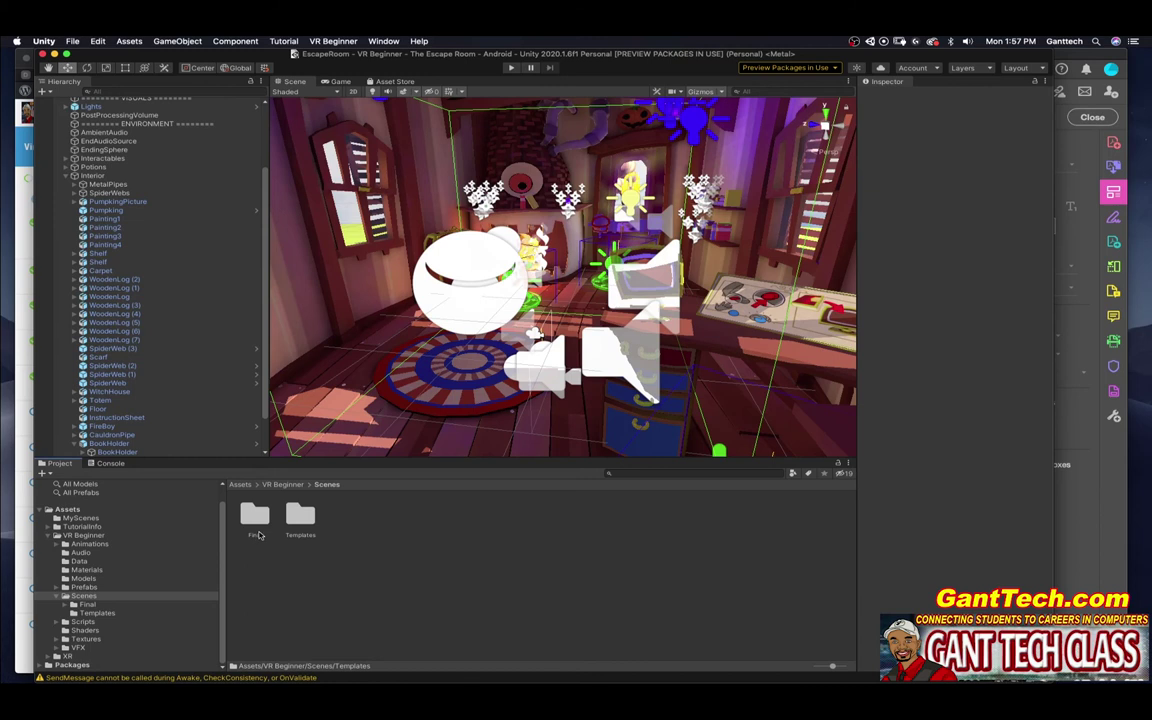
Step: Create a new scene named MyOrignalEscapeRoom there and open it
right_click(365, 522)
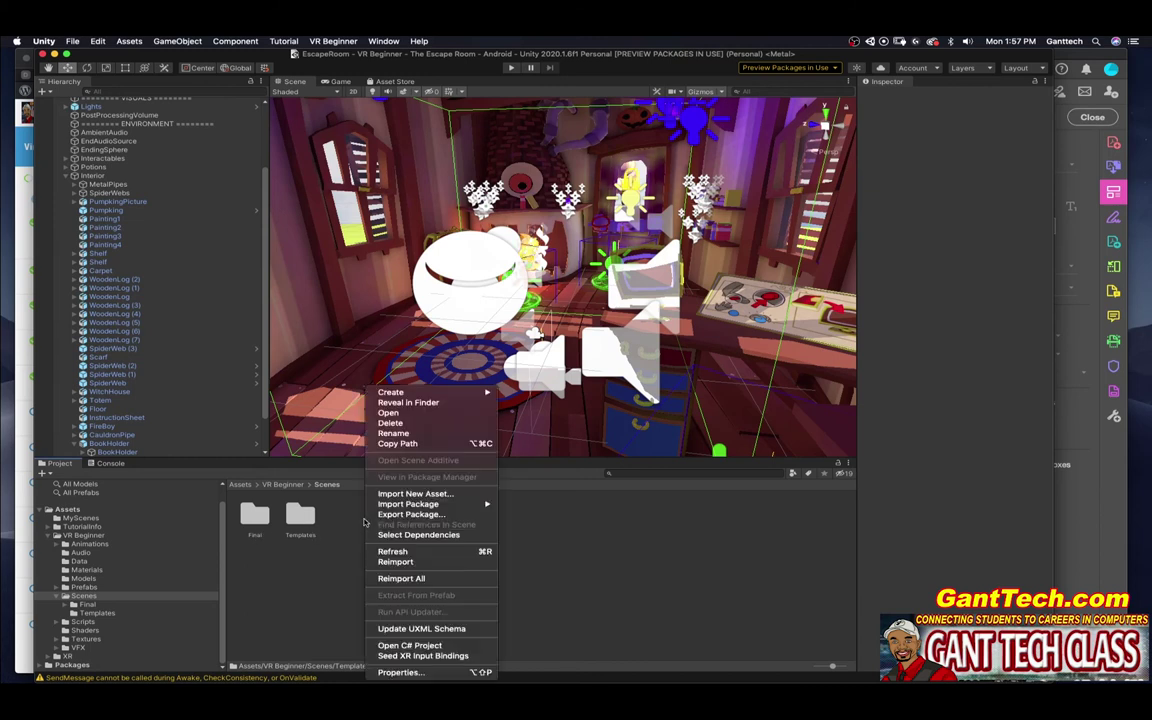
mouse_move(391, 392)
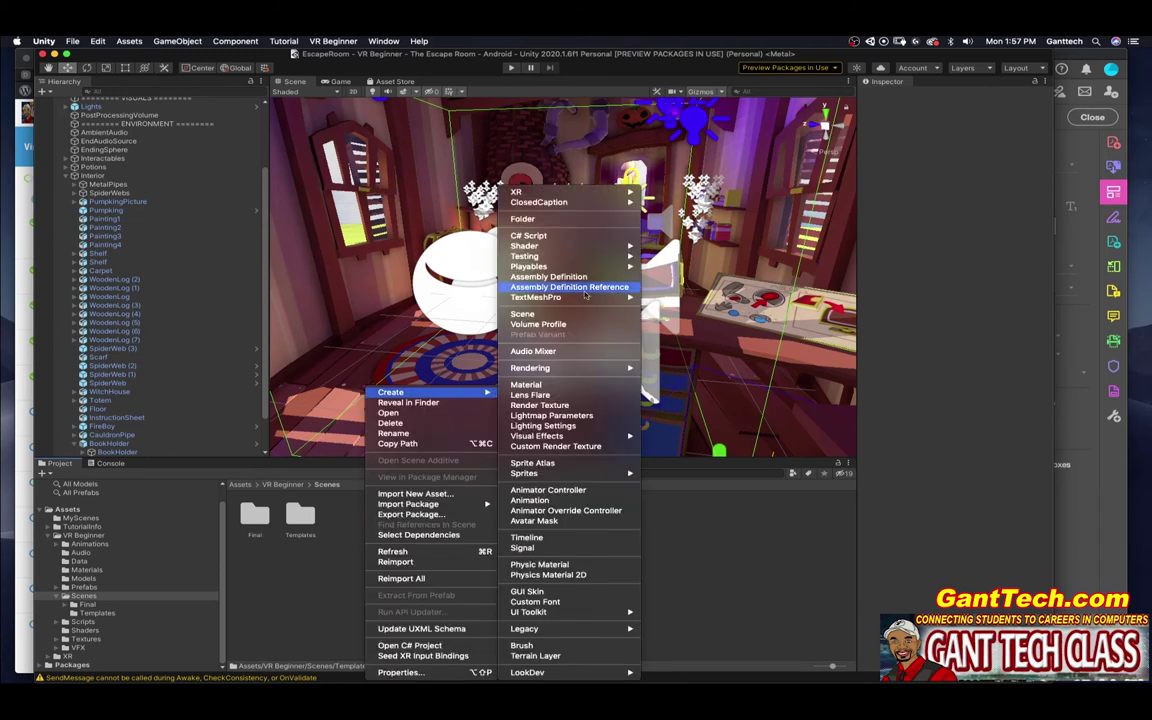
click(578, 314)
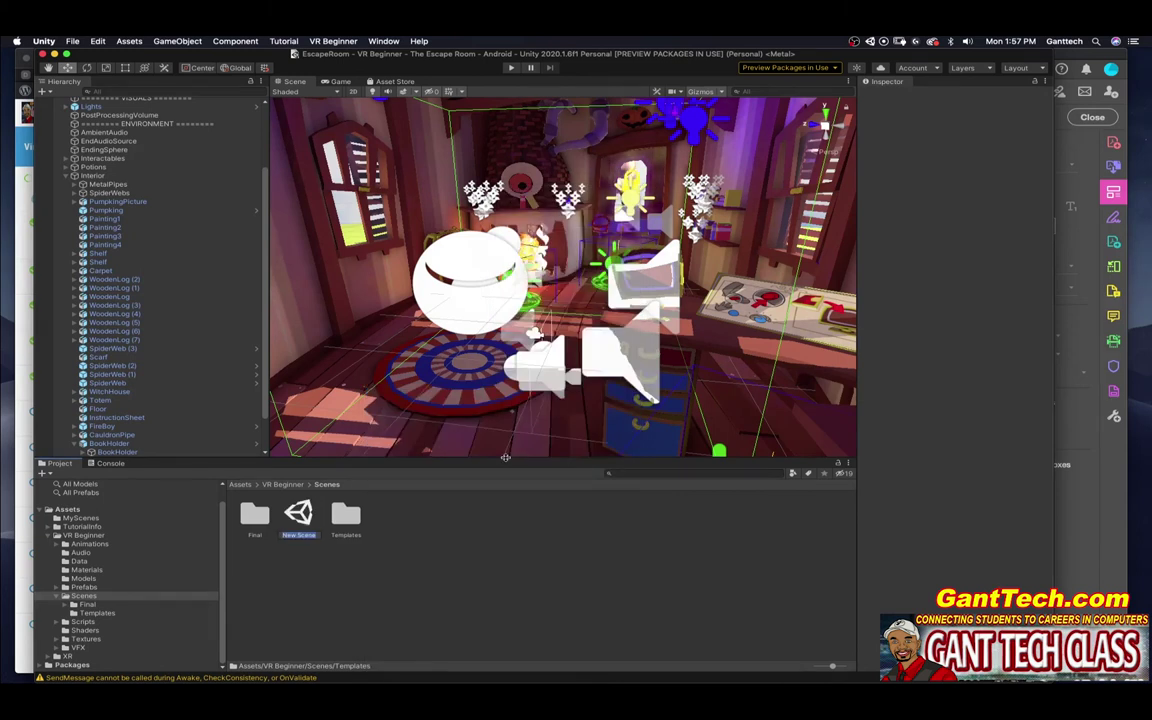
text(EscapeRoom)
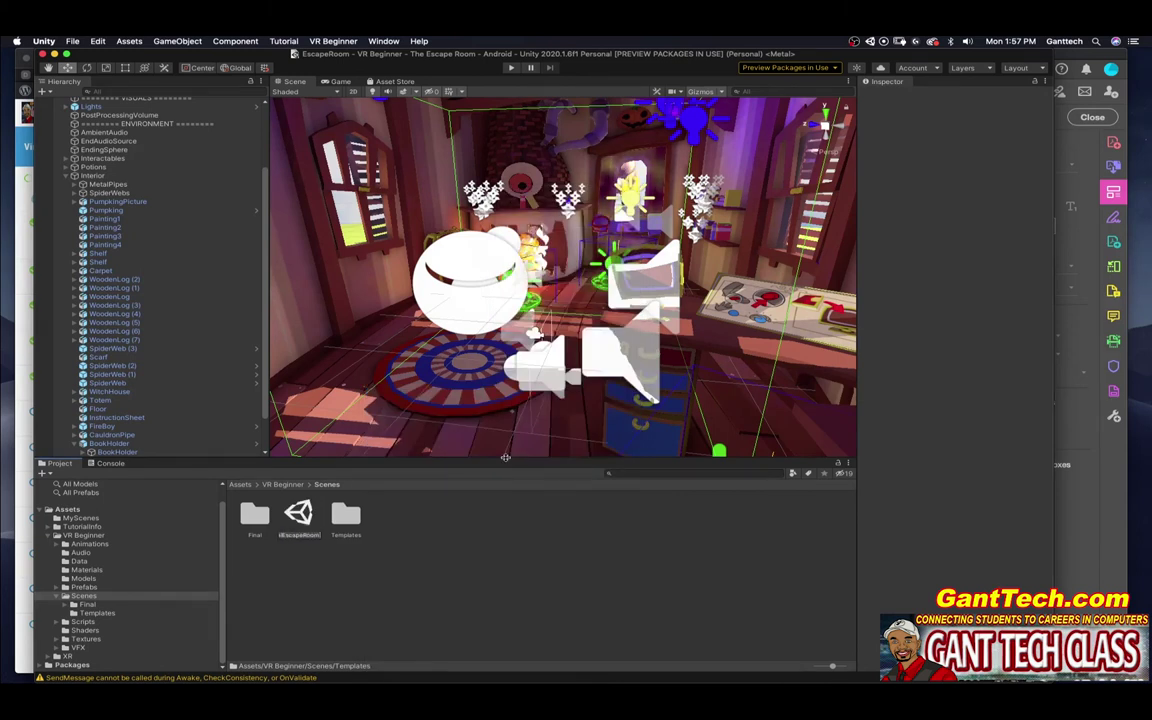
key(Return)
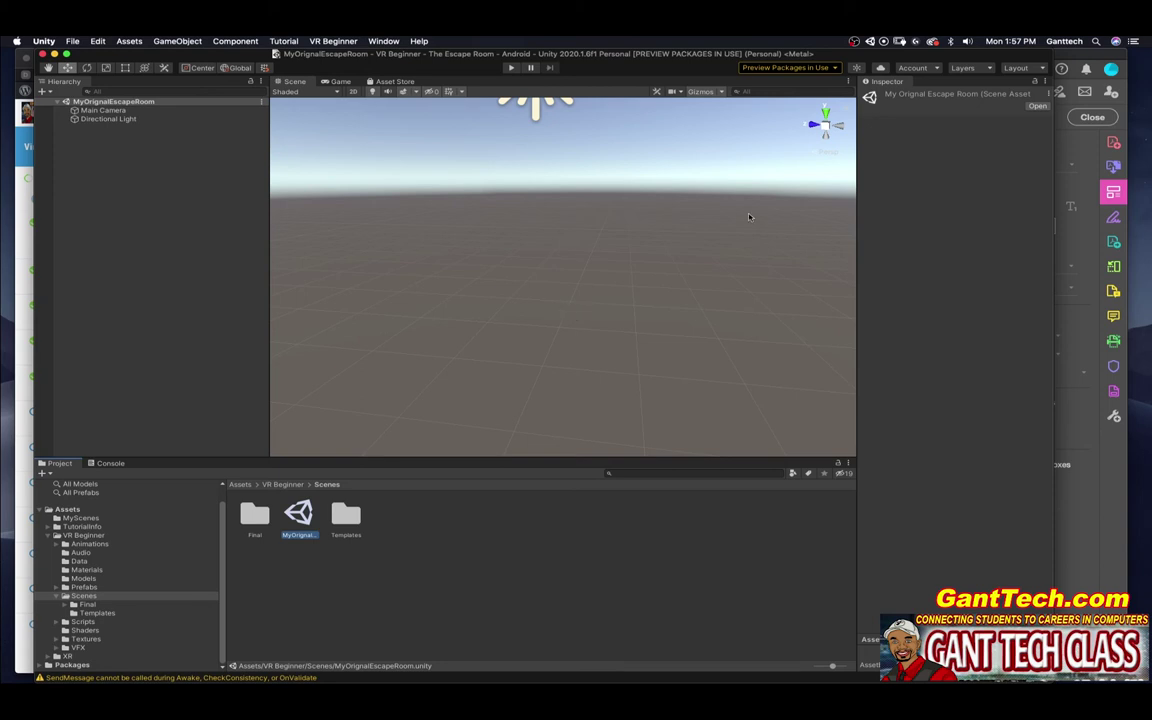
click(1106, 488)
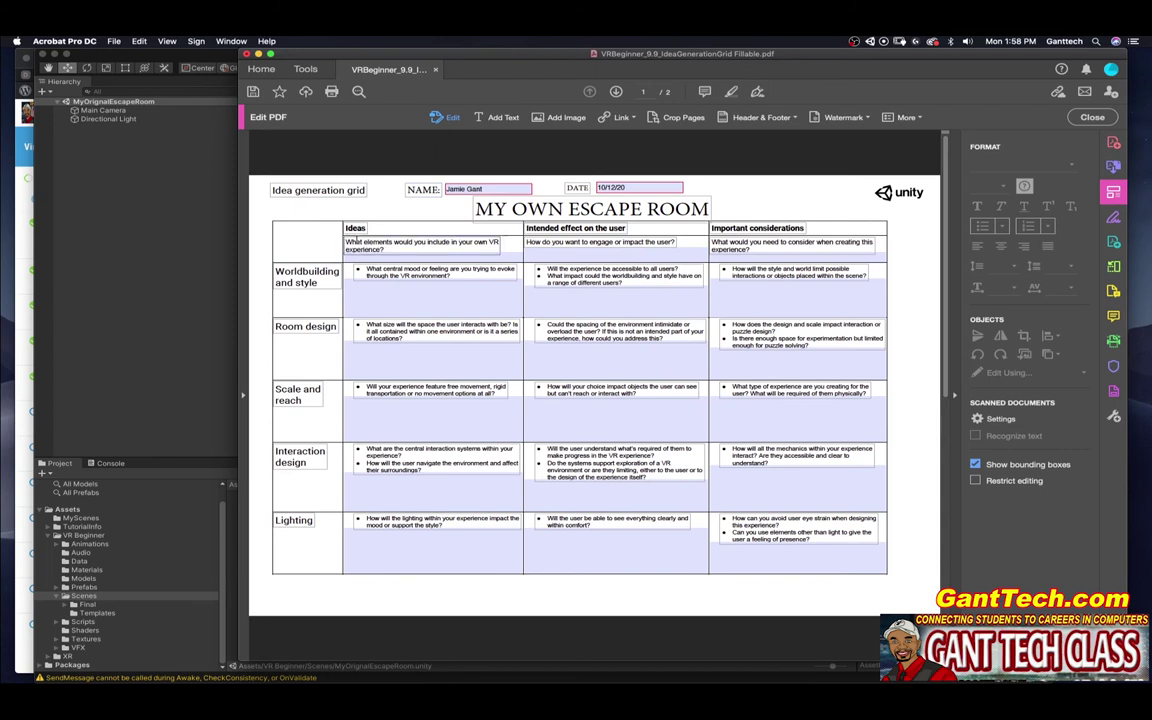
click(162, 248)
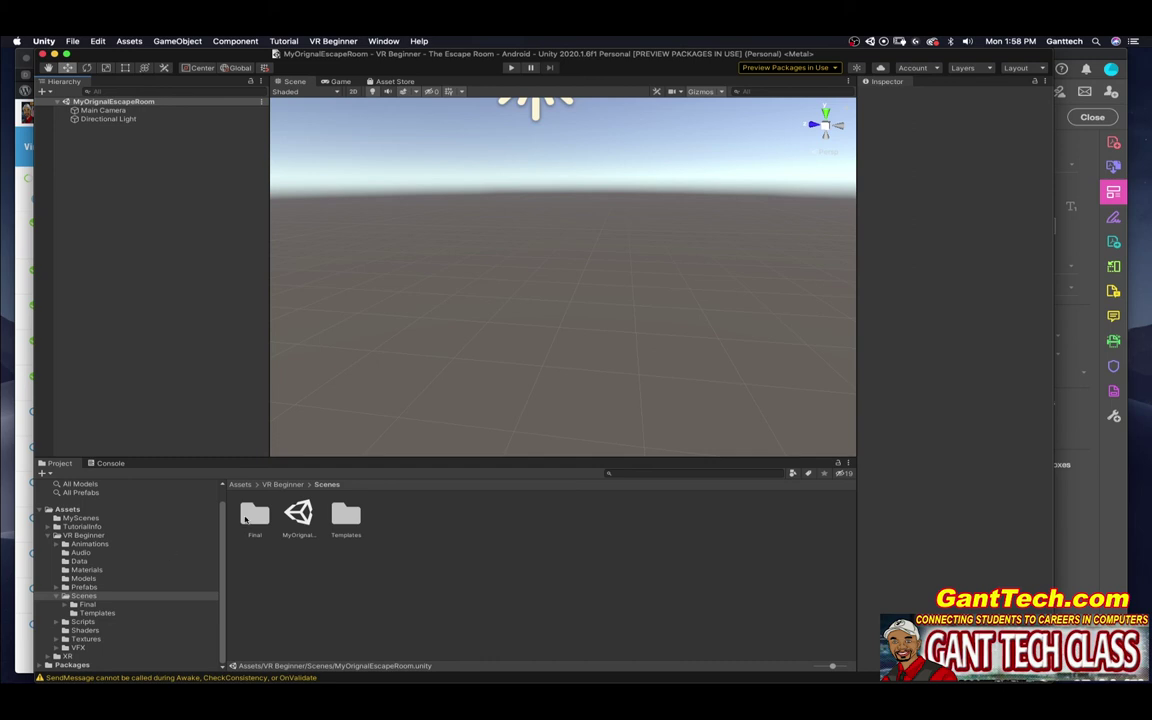
Step: Add a 3D Plane from the Hierarchy's context menu and zoom onto it
right_click(123, 169)
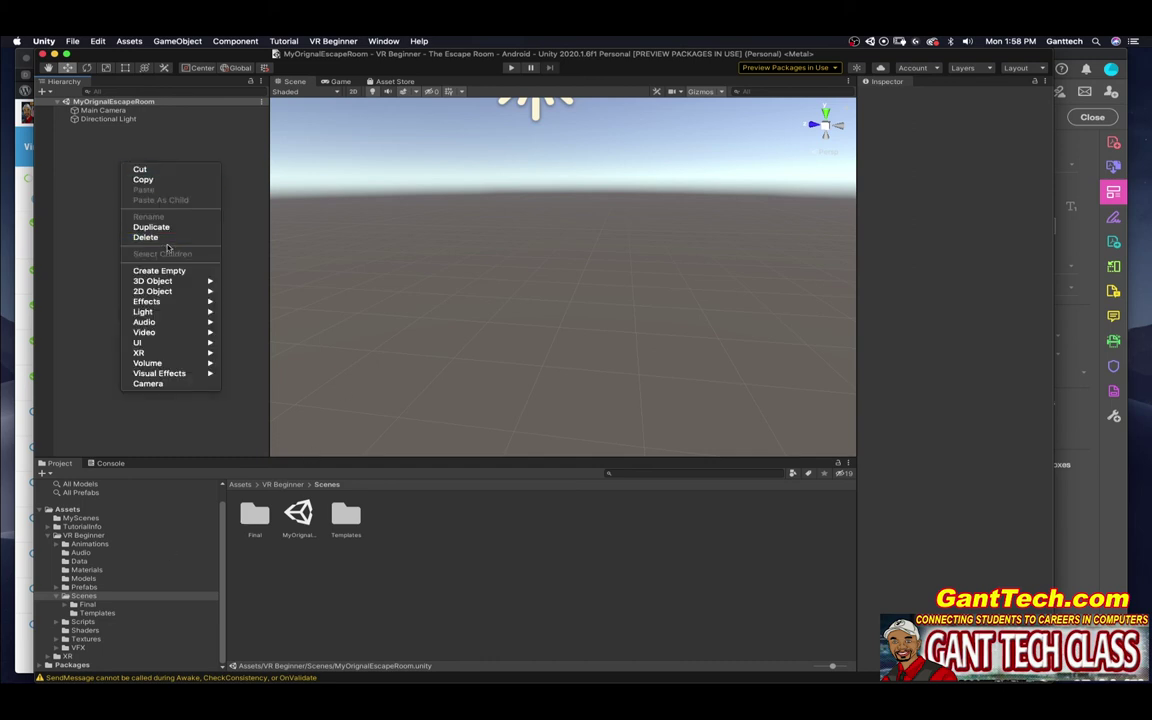
mouse_move(153, 281)
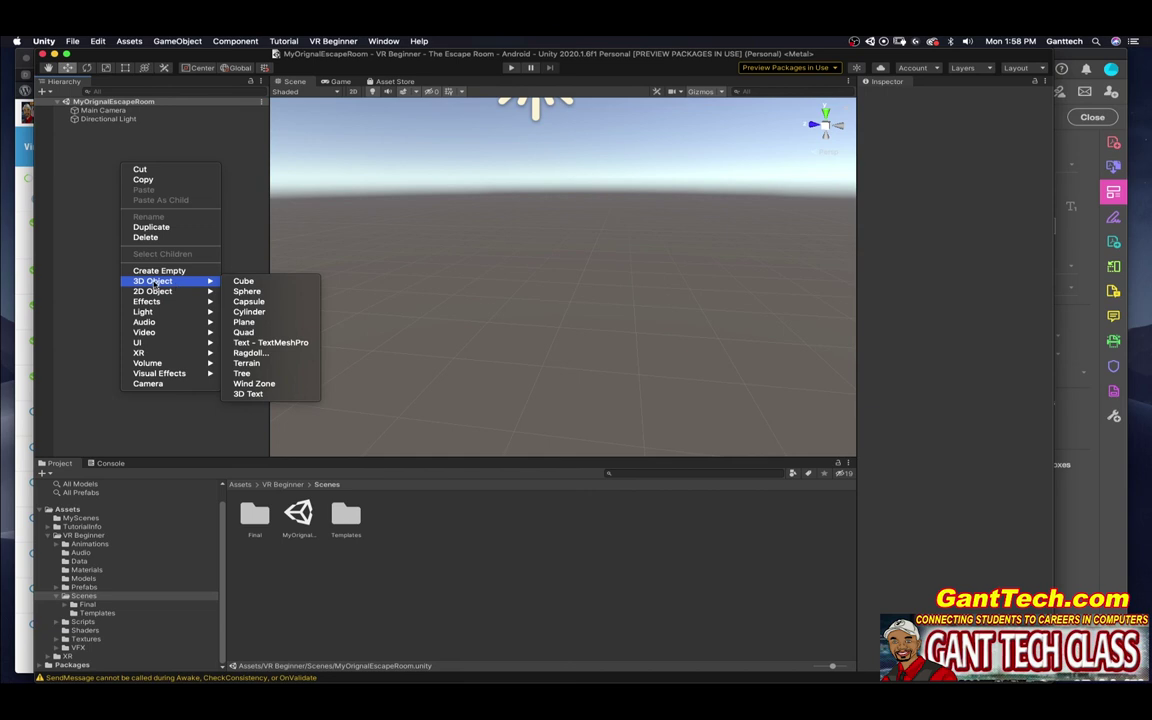
click(250, 323)
scroll(514, 286, down, 5)
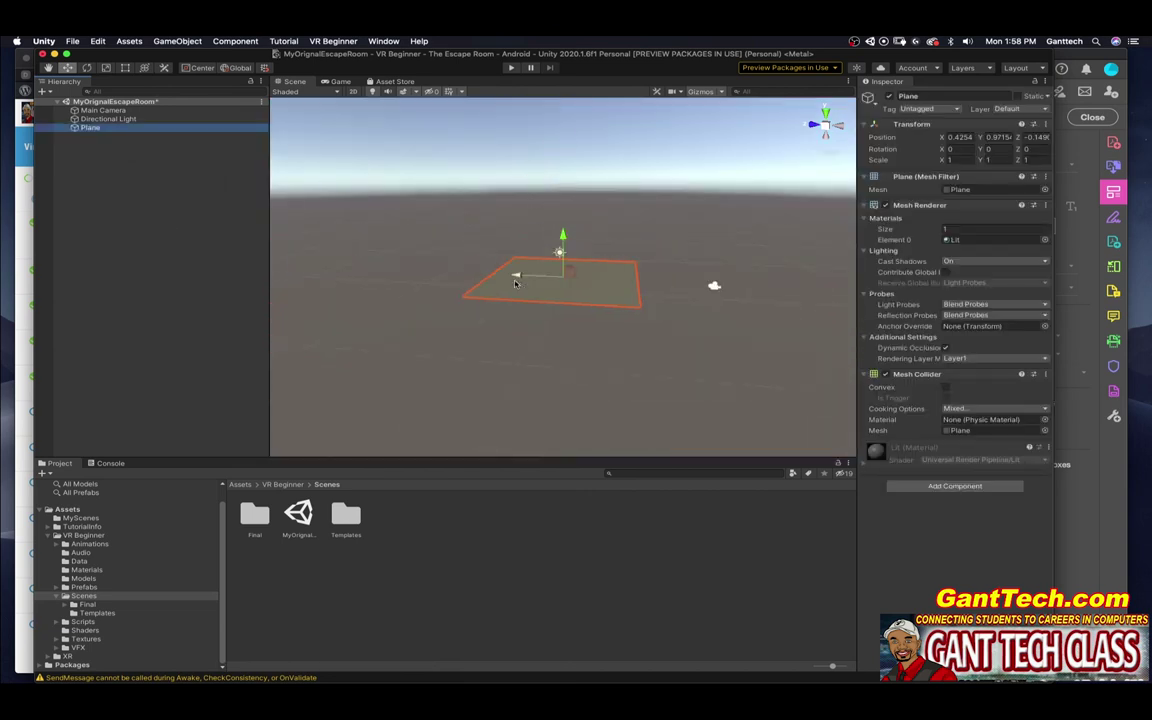
scroll(515, 284, up, 5)
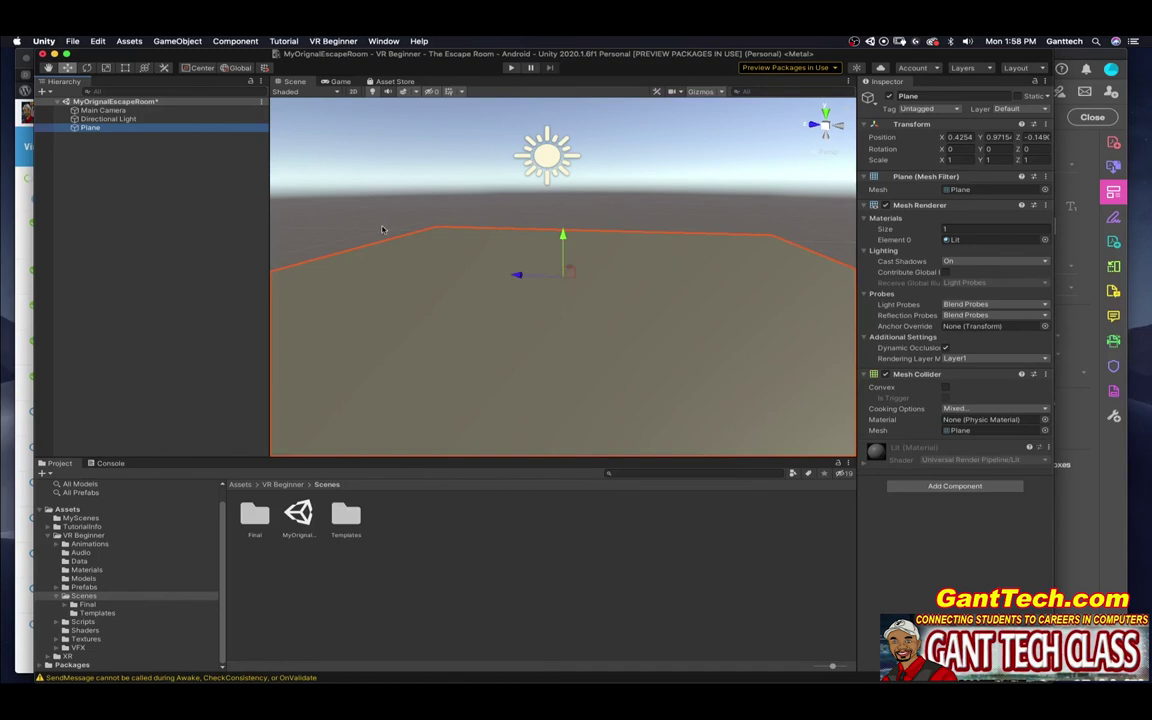